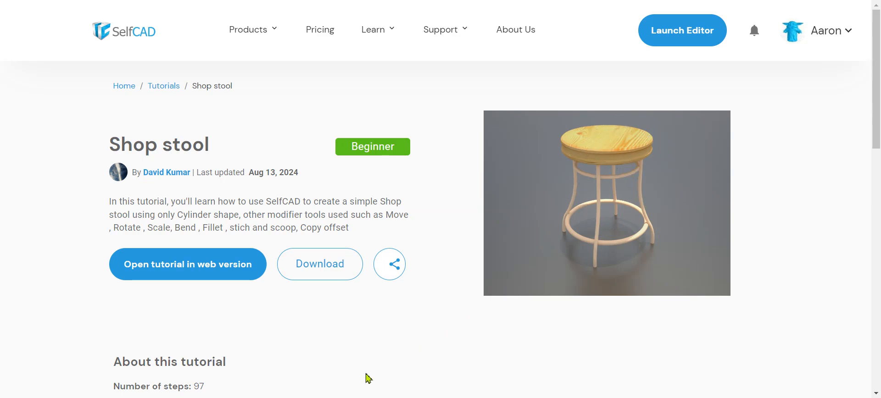
Open the Shop stool tutorial in the web version and start a new cylinder
{"action": "left_click", "coordinate": [222, 277]}
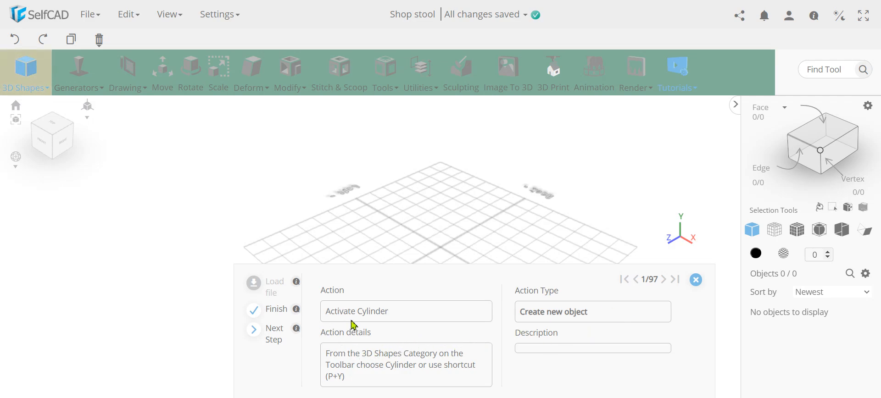
{"action": "left_click", "coordinate": [31, 73]}
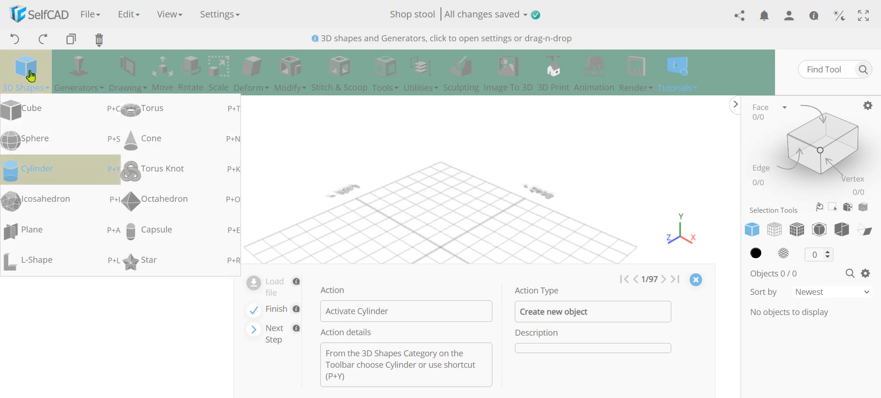
{"action": "left_click", "coordinate": [40, 172]}
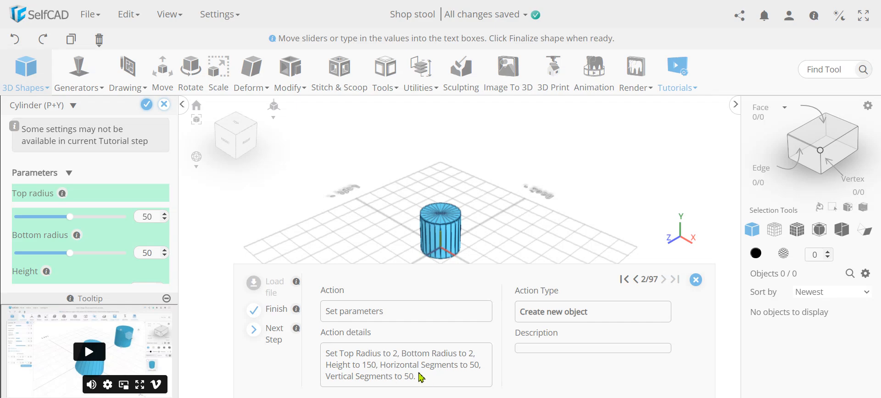
Set the cylinder's top and bottom radius to 2 and its height to 150
{"action": "double_click", "coordinate": [145, 217]}
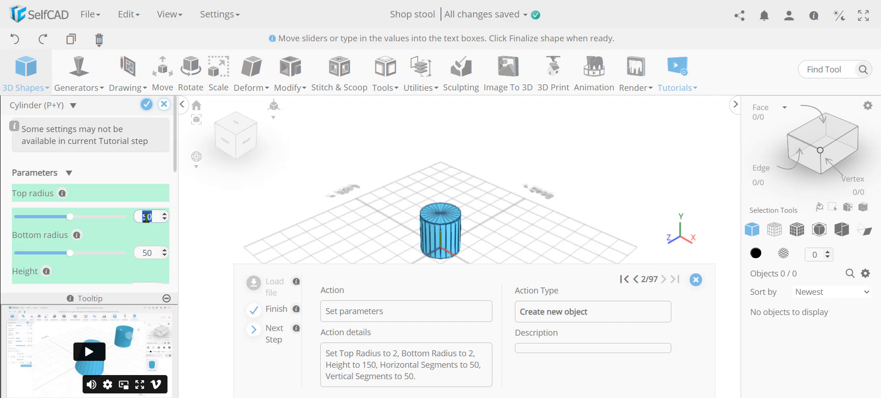
{"action": "double_click", "coordinate": [146, 253]}
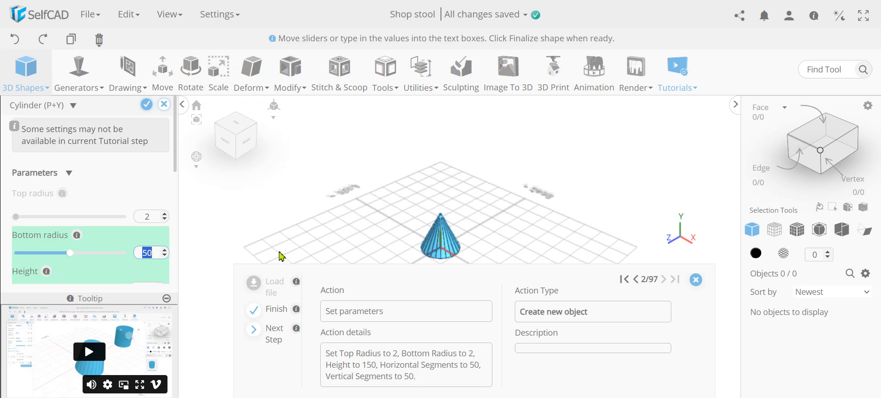
{"action": "type", "text": "2"}
{"action": "left_click", "coordinate": [144, 279]}
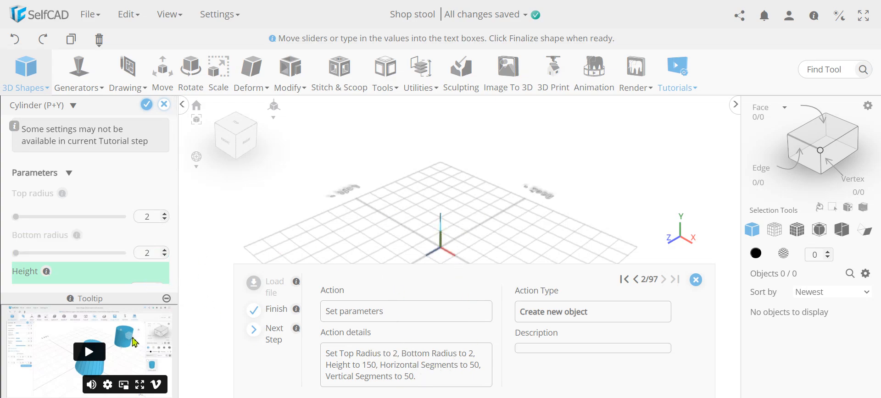
{"action": "scroll", "coordinate": [104, 243], "scroll_direction": "down", "scroll_amount": 2}
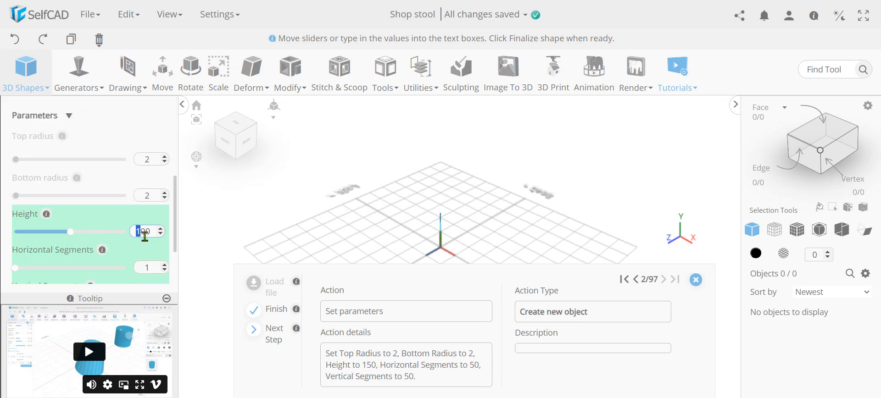
{"action": "type", "text": "1"}
{"action": "key", "text": "Tab"}
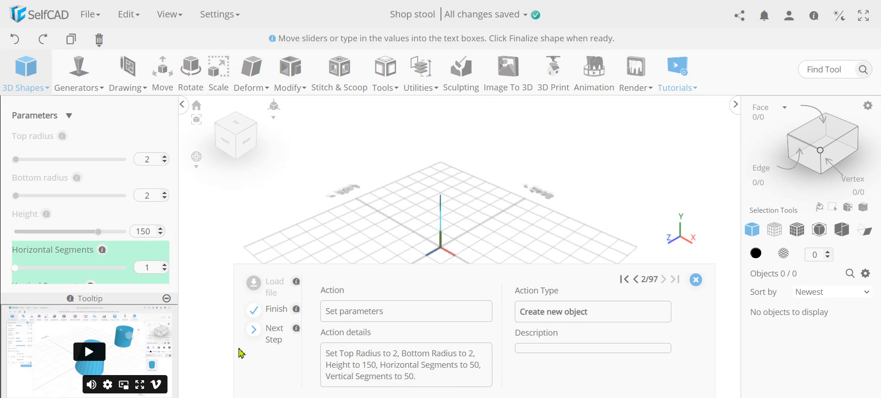
Set the cylinder's horizontal and vertical segments to 50 and finalize the shape
{"action": "double_click", "coordinate": [144, 267]}
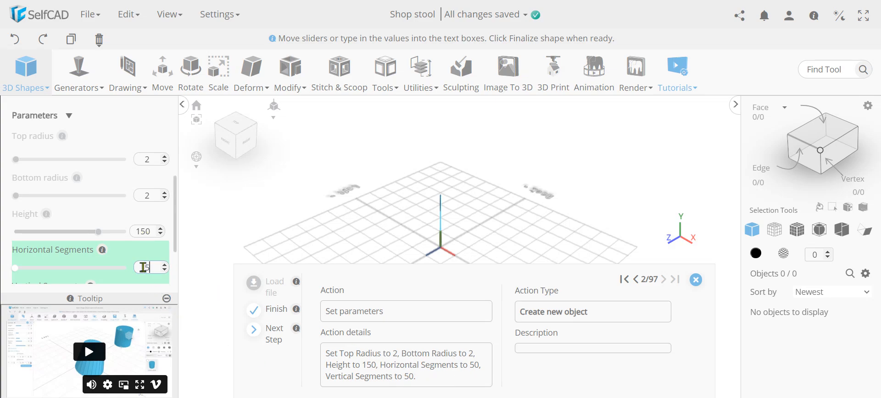
{"action": "key", "text": "Return"}
{"action": "scroll", "coordinate": [102, 250], "scroll_direction": "down", "scroll_amount": 1}
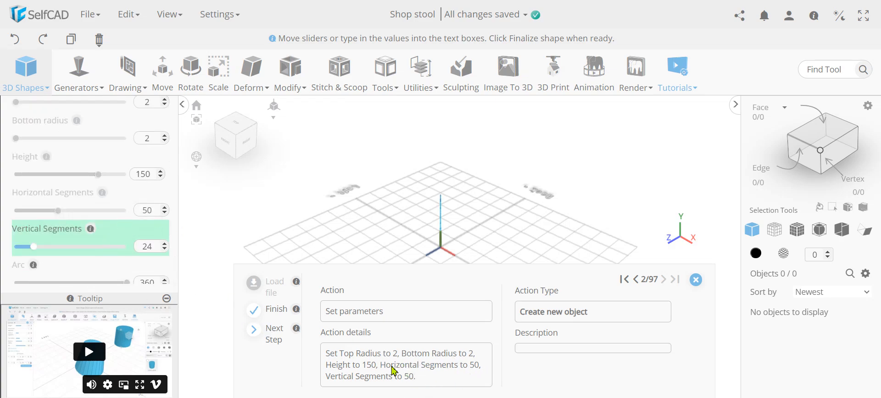
{"action": "double_click", "coordinate": [154, 250]}
{"action": "type", "text": "50"}
{"action": "key", "text": "Return"}
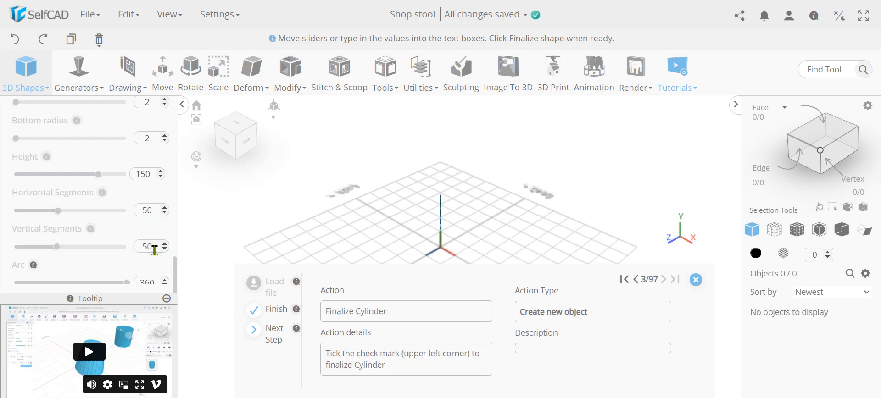
{"action": "left_click", "coordinate": [267, 309]}
{"action": "left_click", "coordinate": [144, 105]}
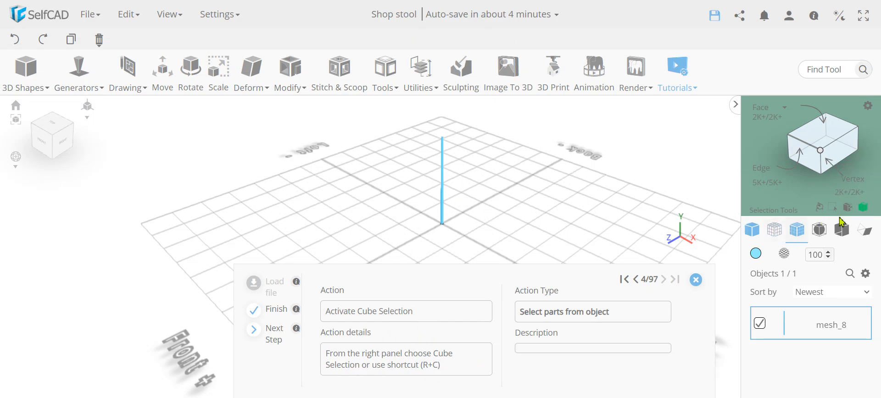
Start a Cube Selection on the cylinder, permanently dismiss the render mode hint and set the units to percentage
{"action": "left_click", "coordinate": [866, 209]}
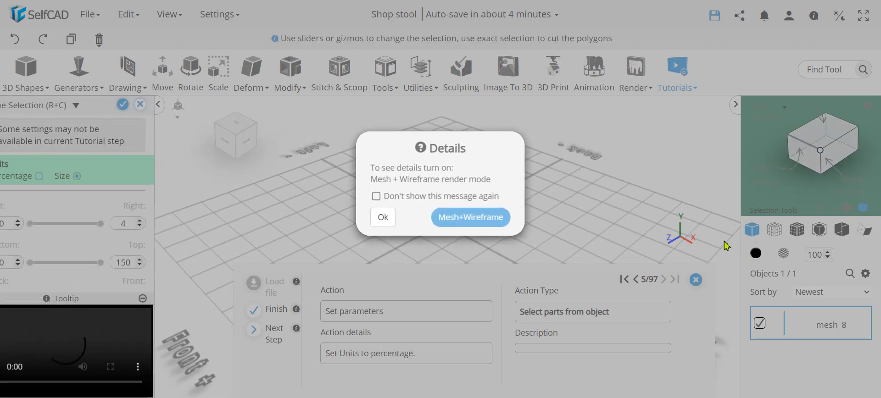
{"action": "left_click", "coordinate": [376, 197]}
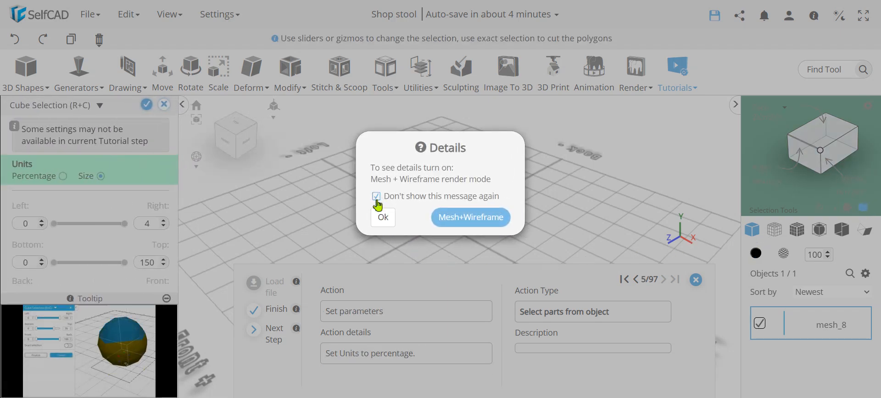
{"action": "left_click", "coordinate": [383, 219]}
{"action": "left_click_drag", "start_coordinate": [408, 192], "coordinate": [483, 165]}
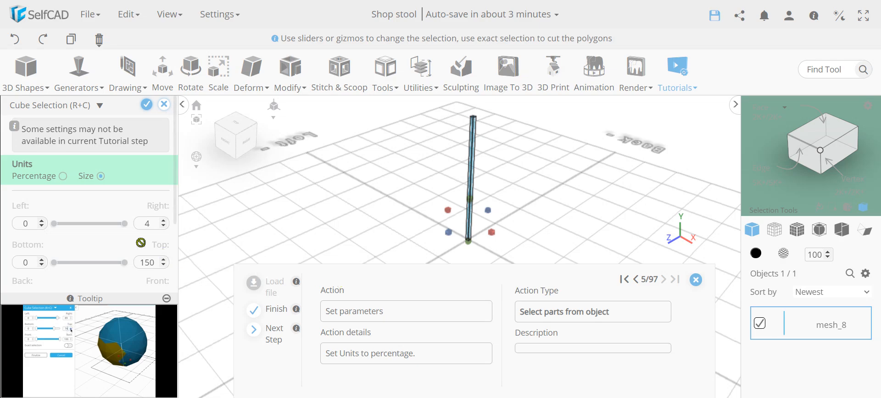
{"action": "left_click", "coordinate": [62, 177]}
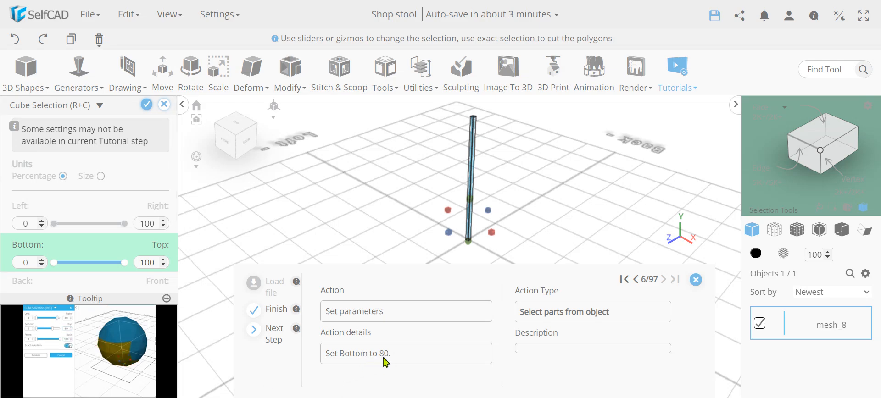
Set the cube selection's bottom limit to 80 percent and finalize it to select the cylinder's upper end
{"action": "double_click", "coordinate": [24, 262]}
{"action": "type", "text": "80"}
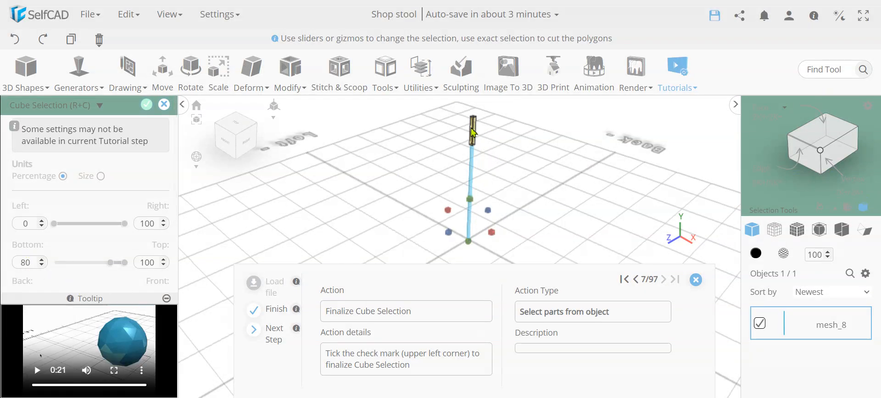
{"action": "scroll", "coordinate": [474, 133], "scroll_direction": "up", "scroll_amount": 5}
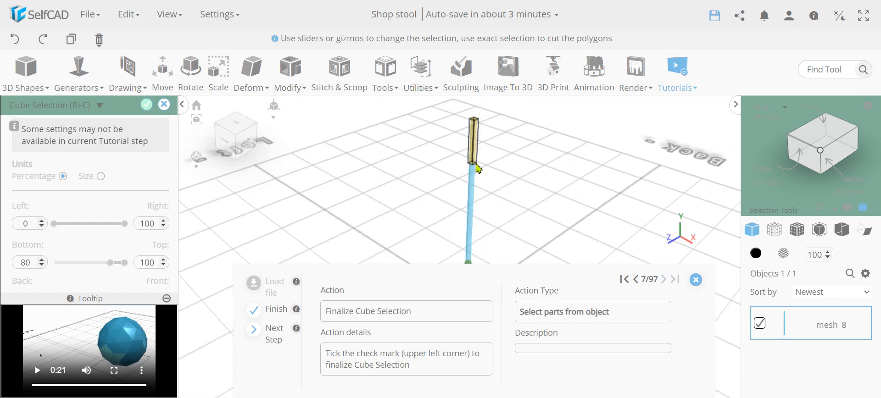
{"action": "scroll", "coordinate": [488, 196], "scroll_direction": "down", "scroll_amount": 2}
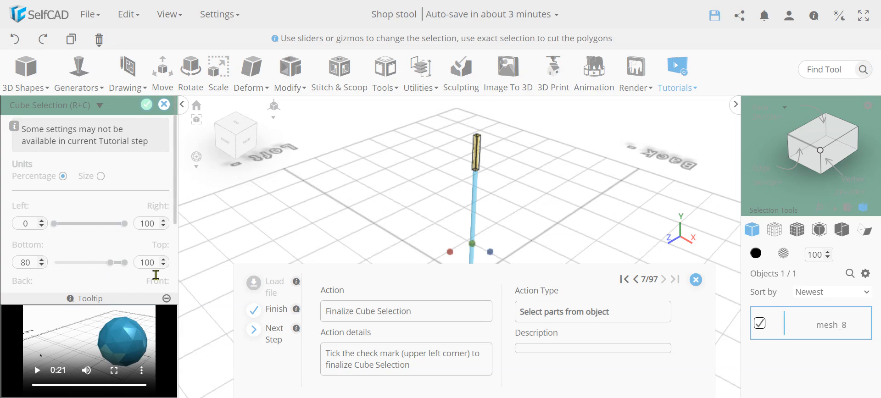
{"action": "left_click", "coordinate": [166, 298]}
{"action": "scroll", "coordinate": [110, 301], "scroll_direction": "down", "scroll_amount": 1}
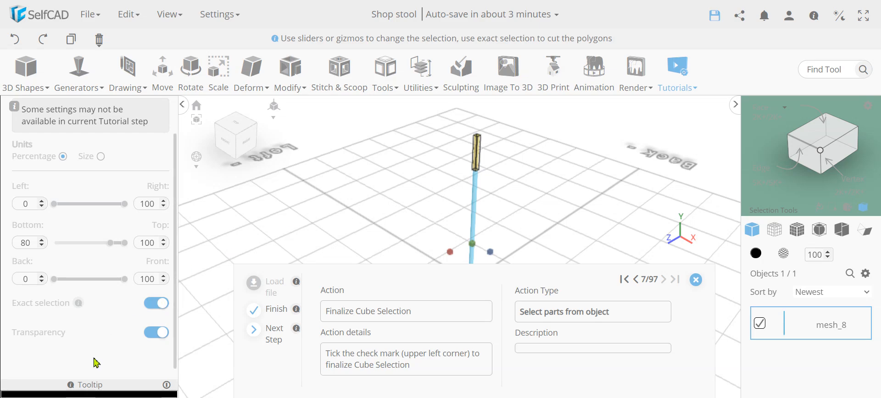
{"action": "scroll", "coordinate": [128, 227], "scroll_direction": "up", "scroll_amount": 1}
{"action": "left_click", "coordinate": [146, 114]}
Rotate the selected upper section to 270 on Z with its origin layer set to bottom
{"action": "key", "text": "r"}
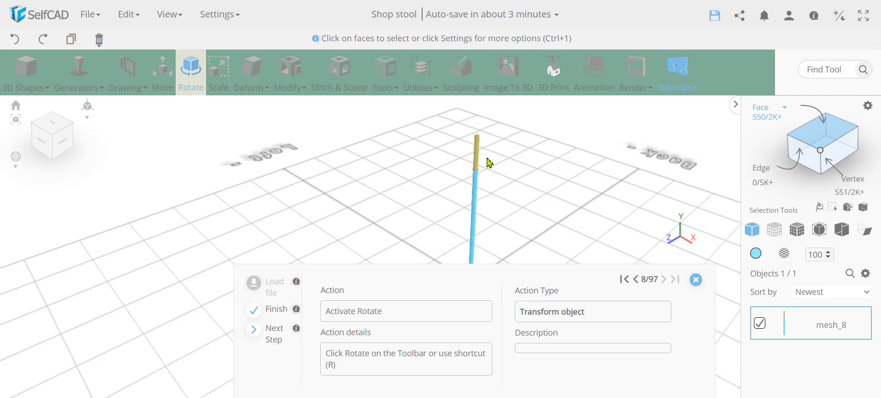
{"action": "left_click", "coordinate": [191, 82]}
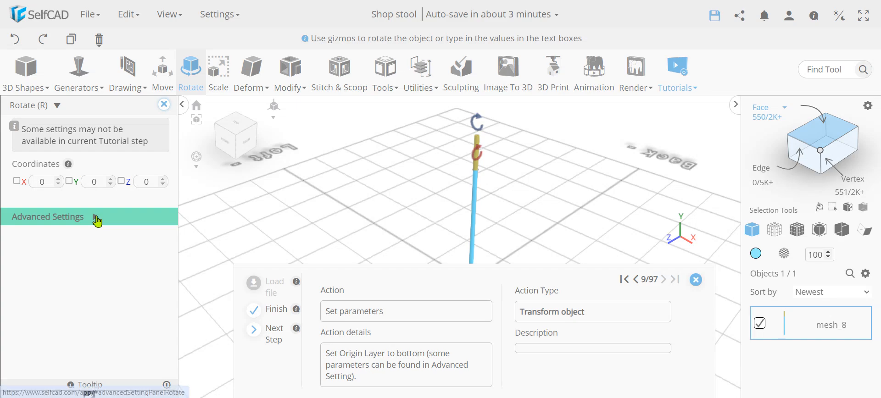
{"action": "left_click", "coordinate": [96, 220]}
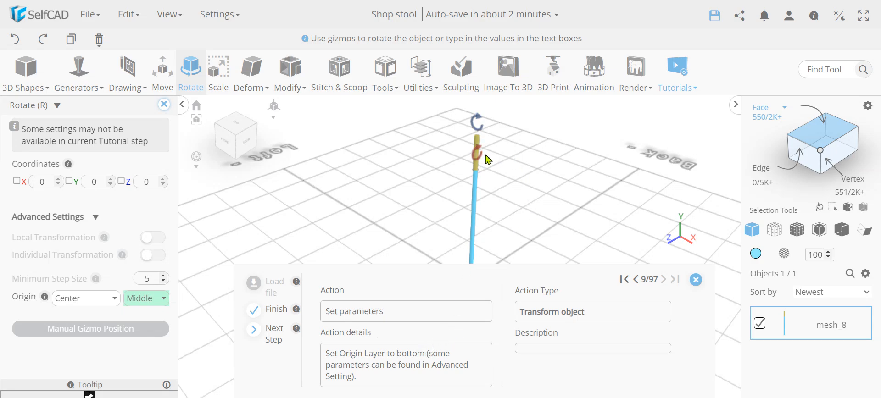
{"action": "left_click", "coordinate": [159, 299]}
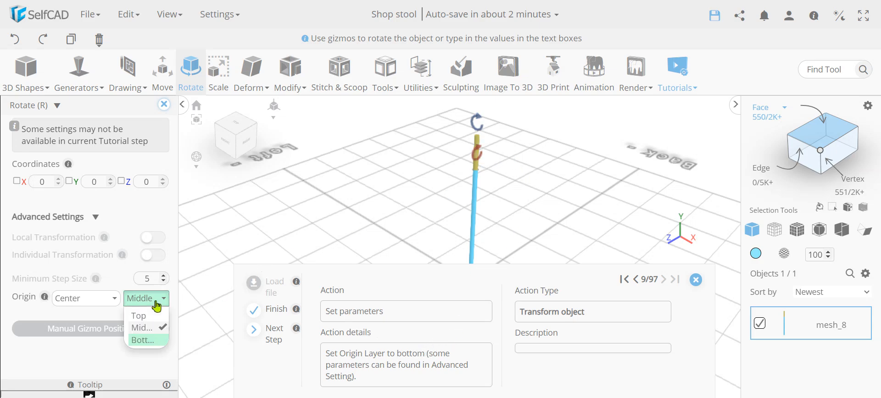
{"action": "left_click", "coordinate": [149, 342]}
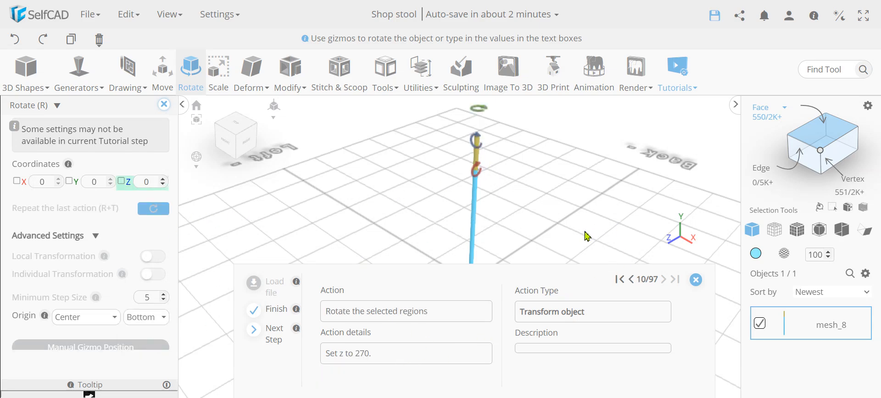
{"action": "left_click_drag", "start_coordinate": [553, 236], "coordinate": [564, 223]}
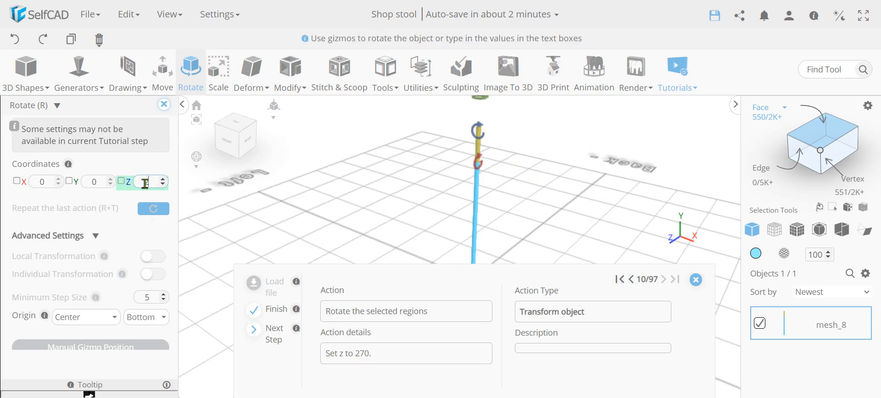
{"action": "key", "text": "Return"}
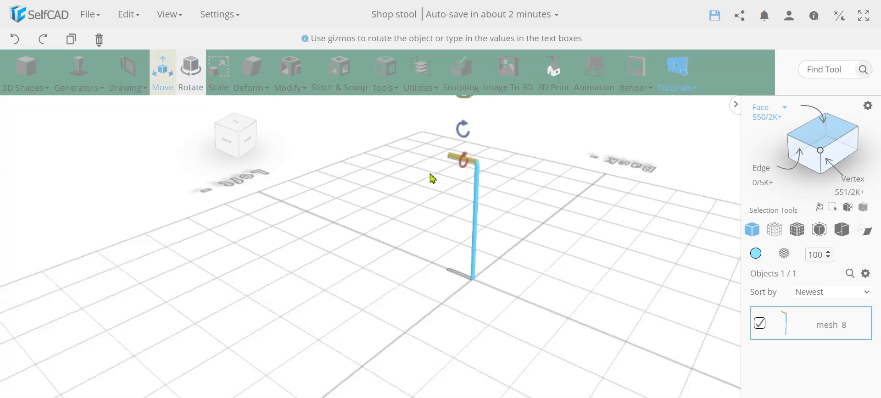
{"action": "scroll", "coordinate": [501, 185], "scroll_direction": "down", "scroll_amount": 5}
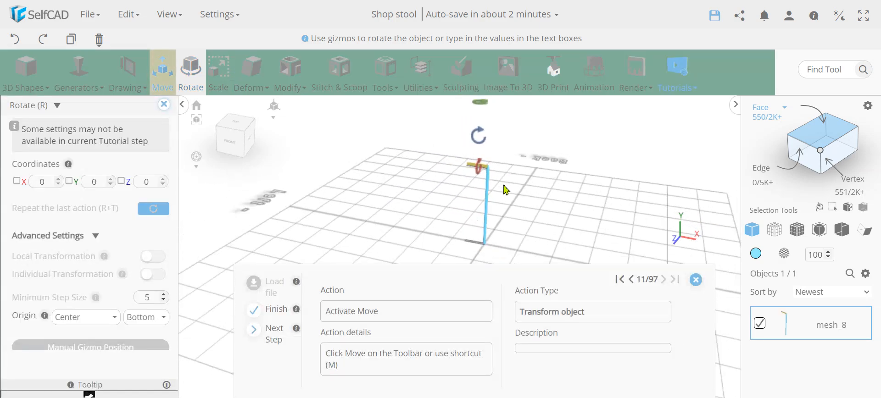
{"action": "right_click_drag", "start_coordinate": [425, 205], "coordinate": [470, 220]}
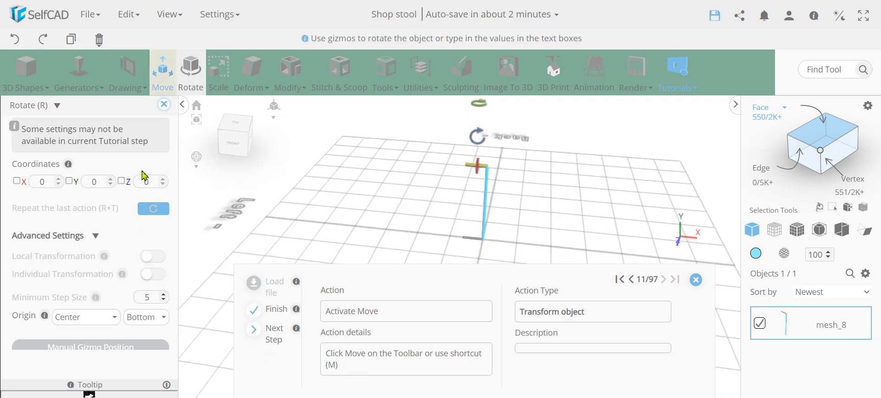
{"action": "left_click", "coordinate": [164, 105]}
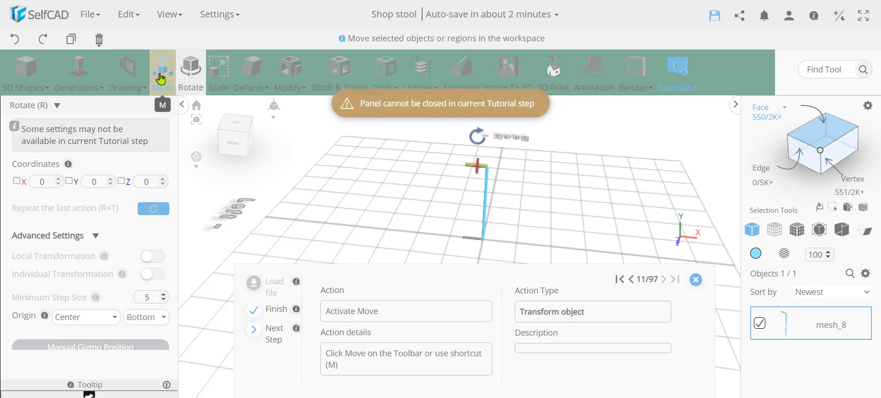
Move the rotated section to X -17 and leave the Move tool
{"action": "mouse_move", "coordinate": [190, 160]}
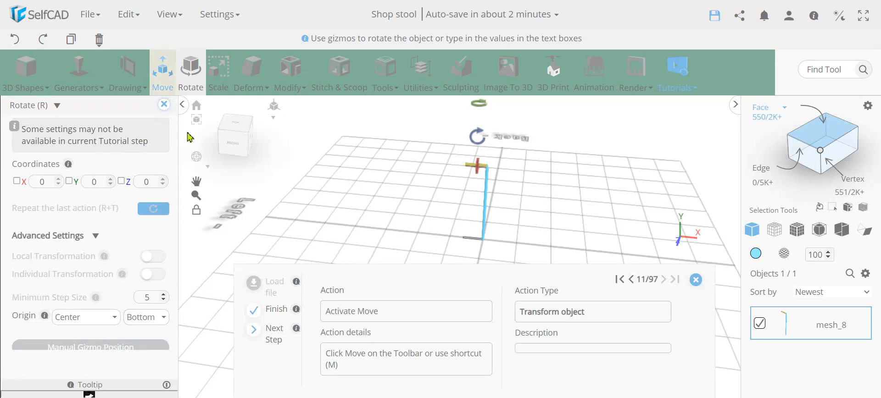
{"action": "left_click", "coordinate": [165, 79]}
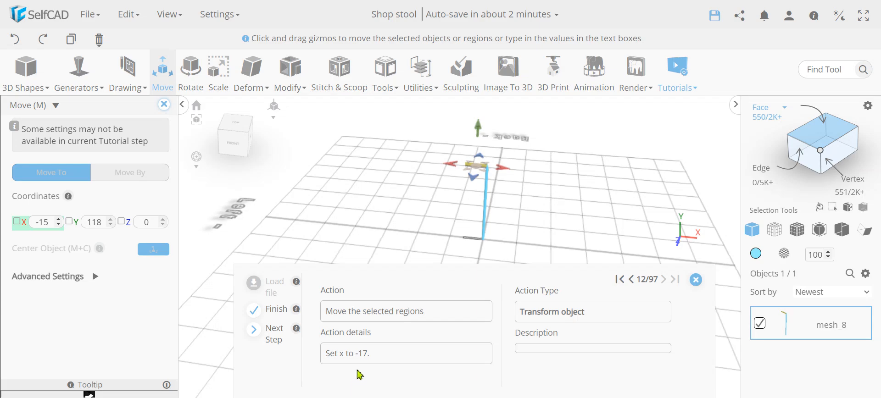
{"action": "left_click", "coordinate": [58, 224]}
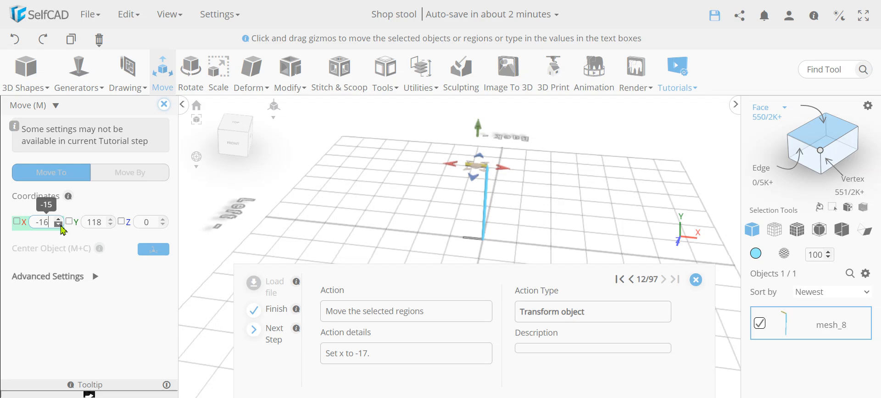
{"action": "left_click", "coordinate": [47, 225]}
{"action": "key", "text": "Return"}
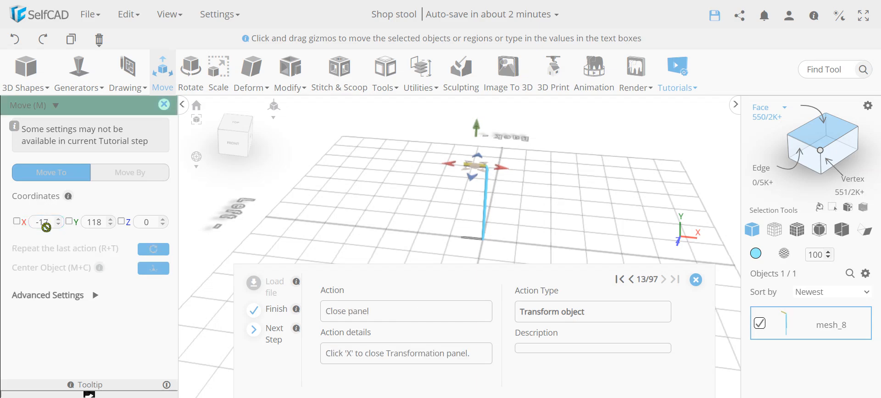
{"action": "left_click", "coordinate": [164, 104]}
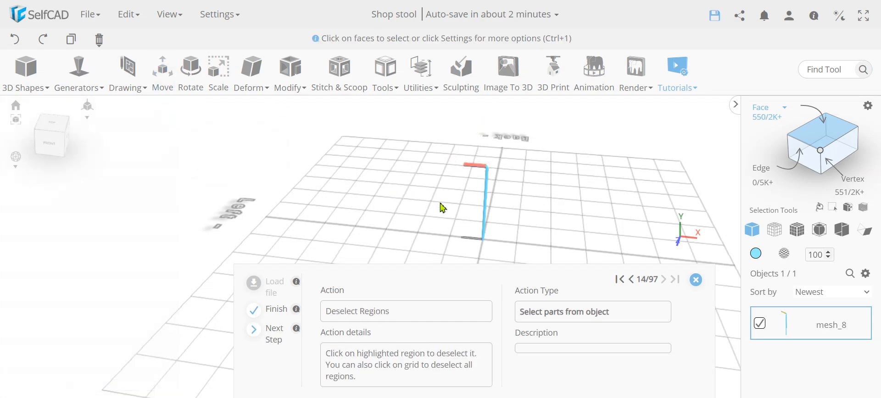
Deselect the leg's horizontal upper section and examine the corner where it meets the upright
{"action": "left_click", "coordinate": [569, 221]}
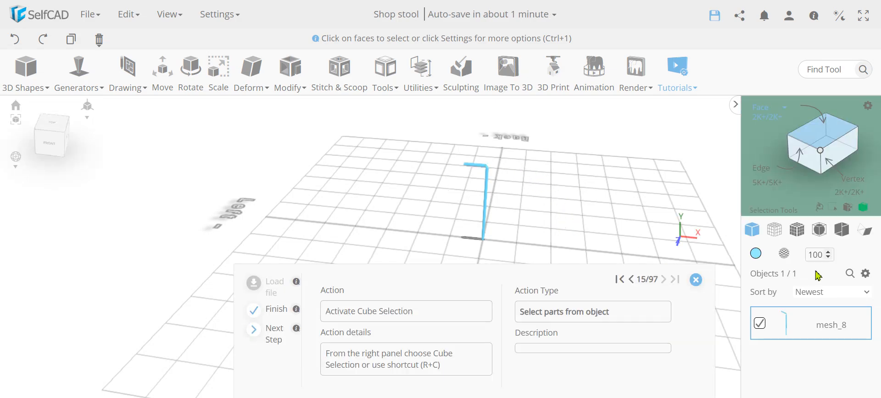
{"action": "scroll", "coordinate": [493, 164], "scroll_direction": "up", "scroll_amount": 3}
{"action": "scroll", "coordinate": [491, 172], "scroll_direction": "up", "scroll_amount": 5}
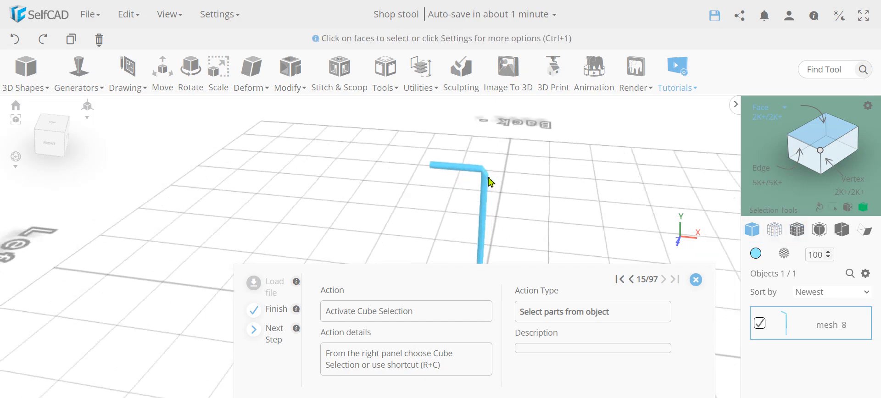
{"action": "scroll", "coordinate": [571, 196], "scroll_direction": "up", "scroll_amount": 3}
{"action": "right_click_drag", "start_coordinate": [571, 190], "coordinate": [576, 192]}
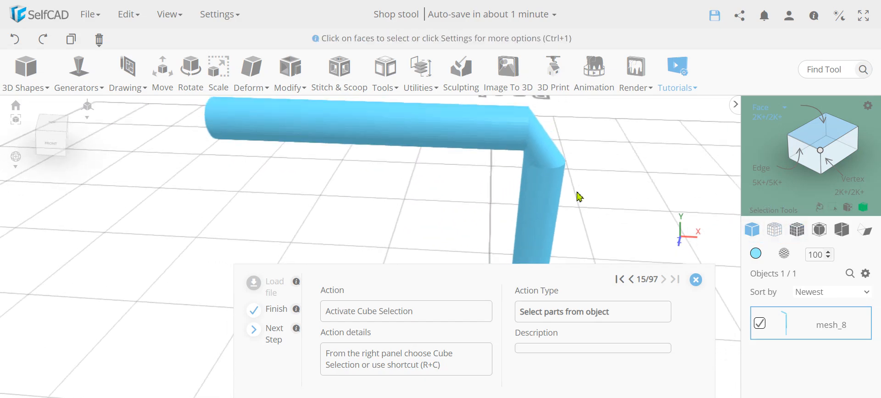
{"action": "scroll", "coordinate": [523, 148], "scroll_direction": "up", "scroll_amount": 4}
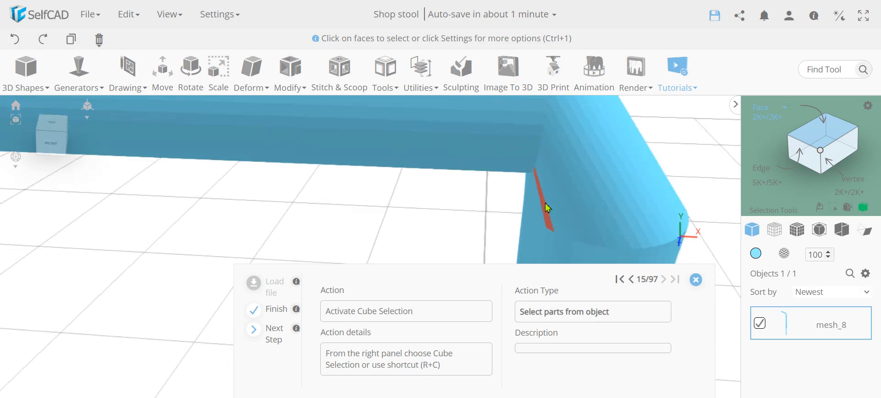
{"action": "scroll", "coordinate": [574, 208], "scroll_direction": "down", "scroll_amount": 5}
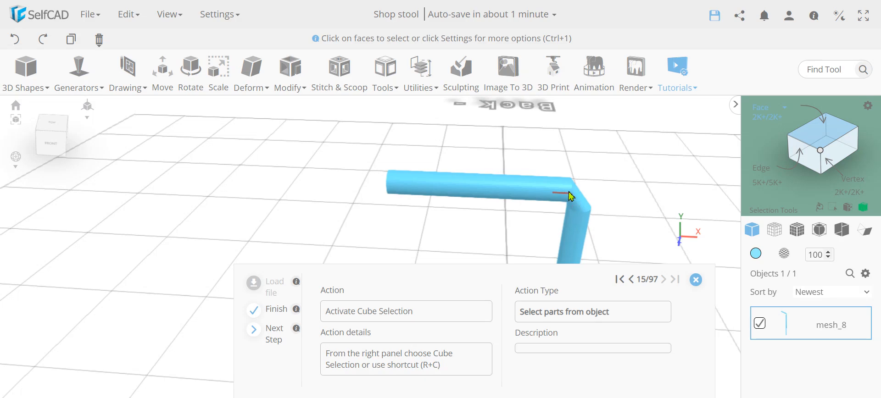
{"action": "right_click_drag", "start_coordinate": [629, 192], "coordinate": [461, 183]}
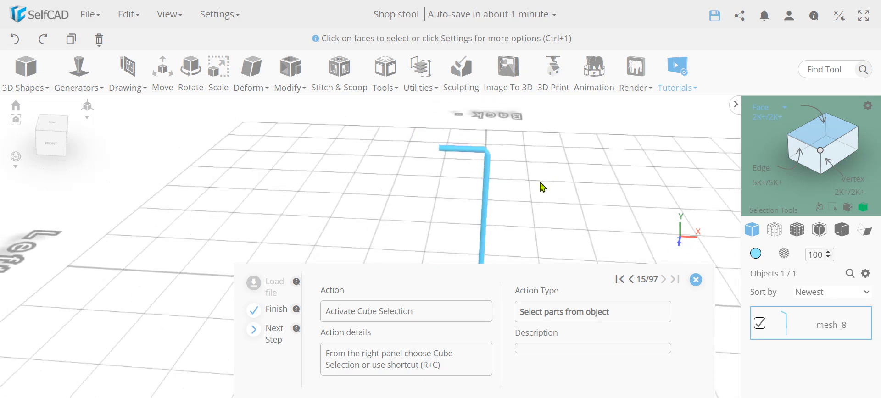
Cube-select the lower part of the leg with the top limit set to 85 in size units and finalize the selection
{"action": "left_click", "coordinate": [863, 207]}
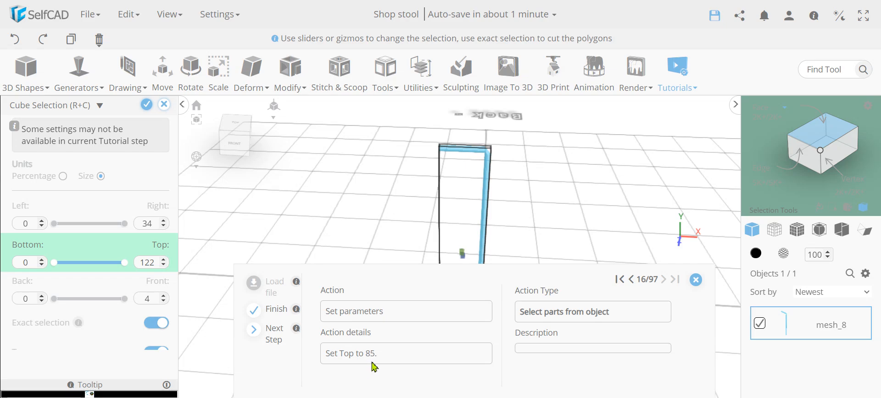
{"action": "double_click", "coordinate": [146, 265]}
{"action": "type", "text": "1"}
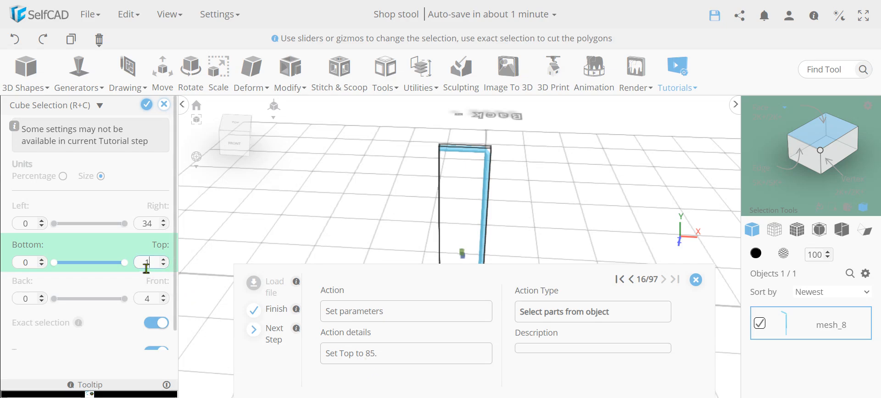
{"action": "type", "text": "85"}
{"action": "key", "text": "Return"}
{"action": "double_click", "coordinate": [145, 265]}
{"action": "type", "text": "85"}
{"action": "key", "text": "Return"}
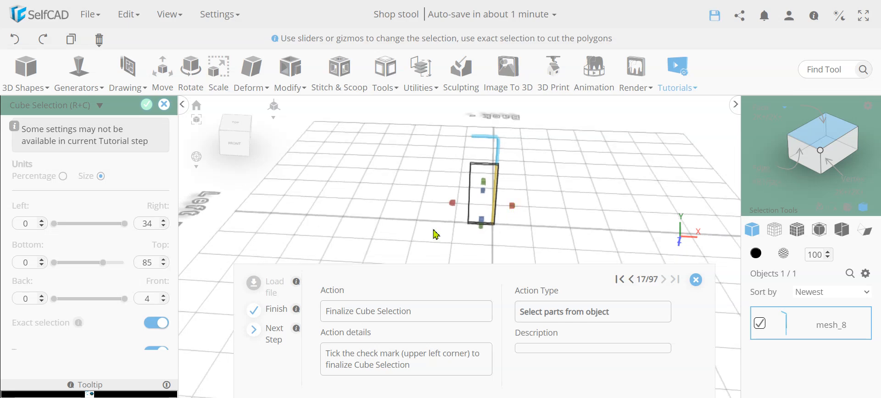
{"action": "left_click", "coordinate": [147, 106]}
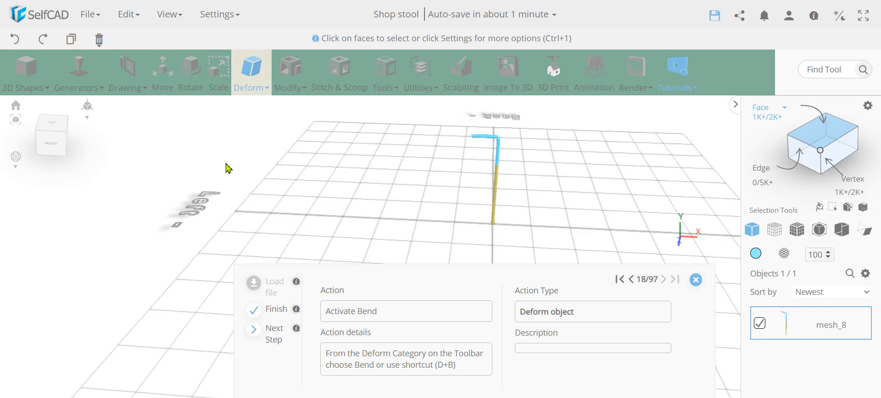
Start Bend on the selected lower part of the leg and set its origin layer to top
{"action": "left_click", "coordinate": [259, 86]}
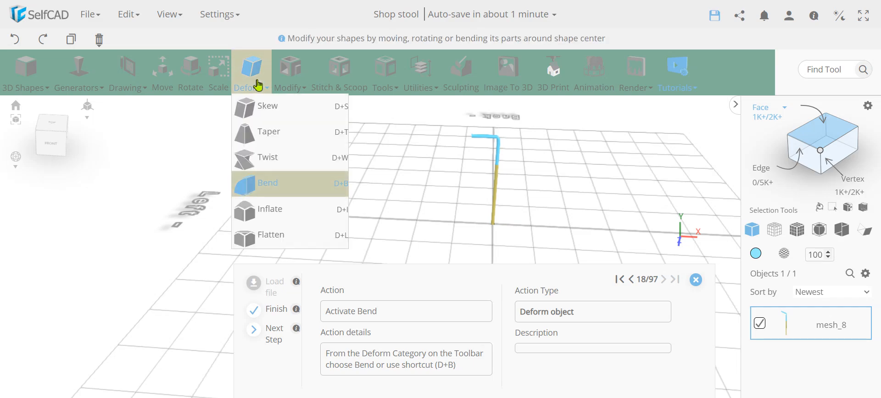
{"action": "left_click", "coordinate": [269, 184]}
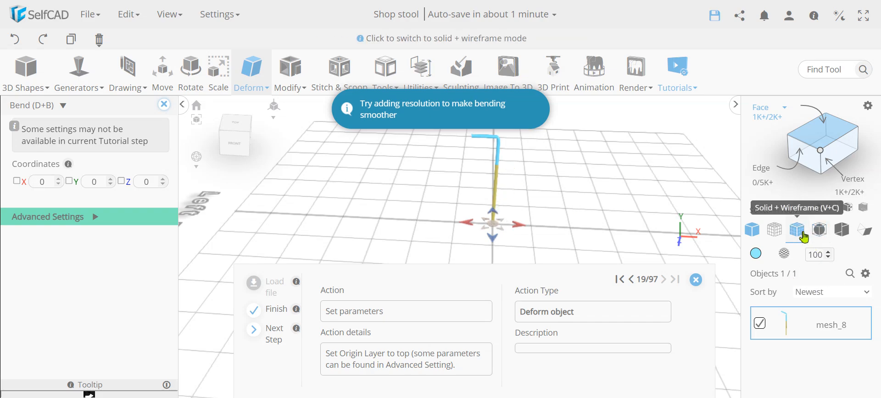
{"action": "scroll", "coordinate": [498, 178], "scroll_direction": "up", "scroll_amount": 7}
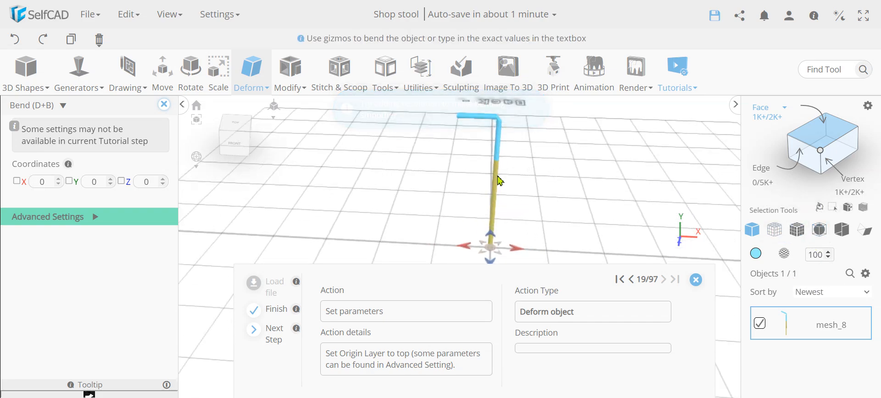
{"action": "scroll", "coordinate": [500, 179], "scroll_direction": "down", "scroll_amount": 4}
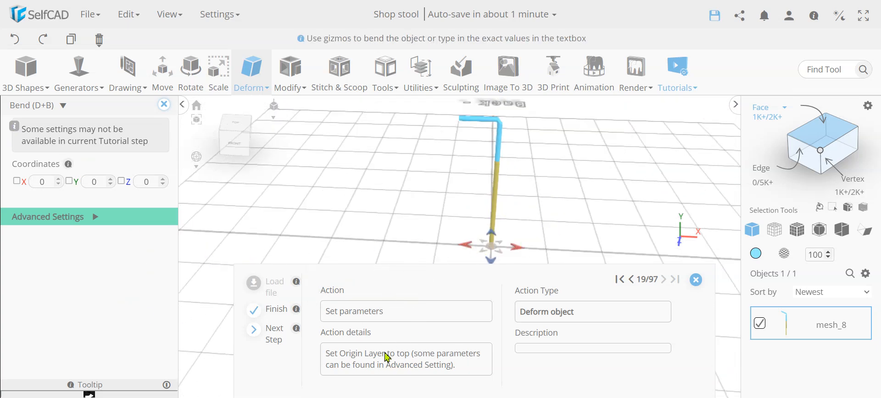
{"action": "left_click", "coordinate": [94, 223]}
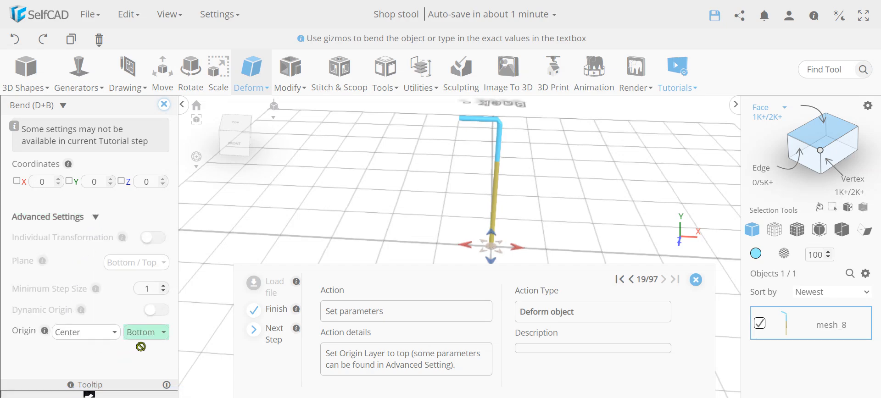
{"action": "left_click", "coordinate": [142, 333]}
{"action": "left_click", "coordinate": [138, 350]}
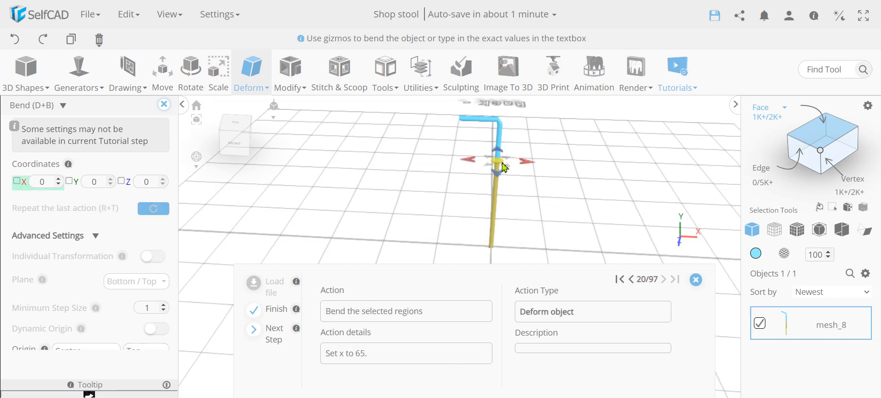
Bend the selected lower part by 65 on X, leave the Bend tool and clear the selection
{"action": "double_click", "coordinate": [38, 183]}
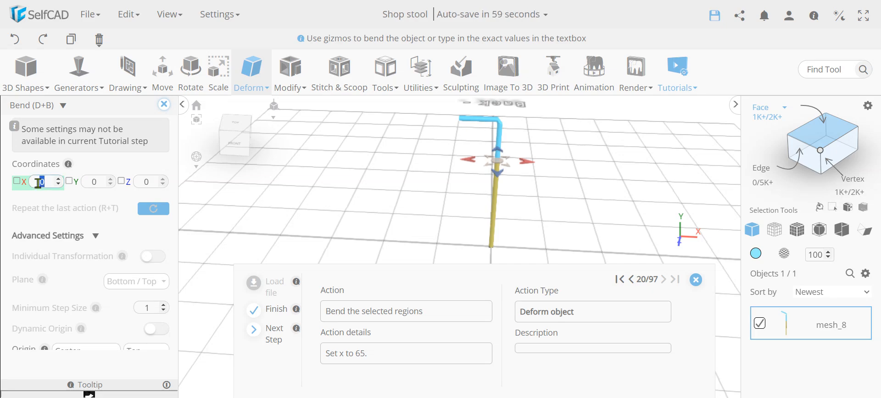
{"action": "key", "text": "Return"}
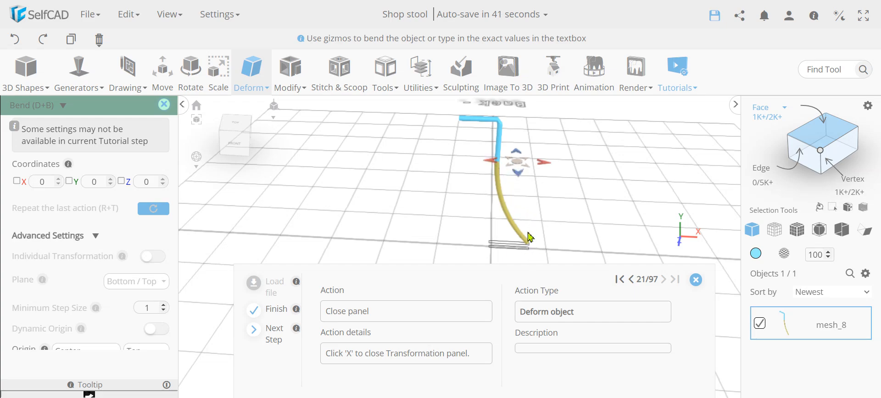
{"action": "scroll", "coordinate": [114, 275], "scroll_direction": "down", "scroll_amount": 2}
{"action": "scroll", "coordinate": [115, 275], "scroll_direction": "up", "scroll_amount": 2}
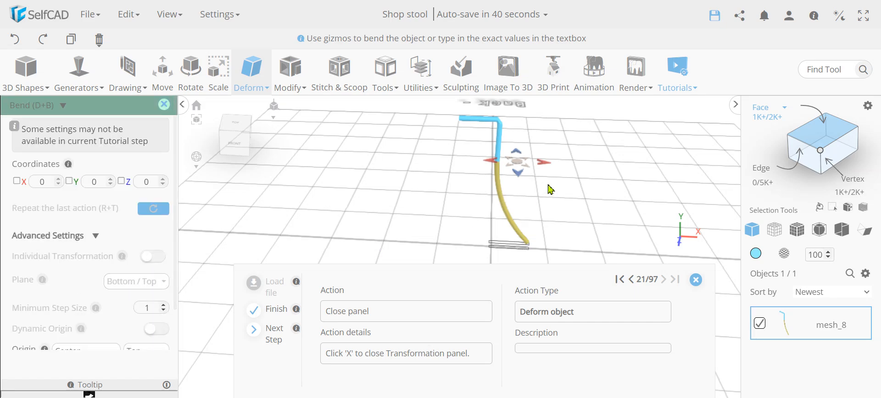
{"action": "left_click", "coordinate": [164, 106]}
{"action": "left_click", "coordinate": [392, 199]}
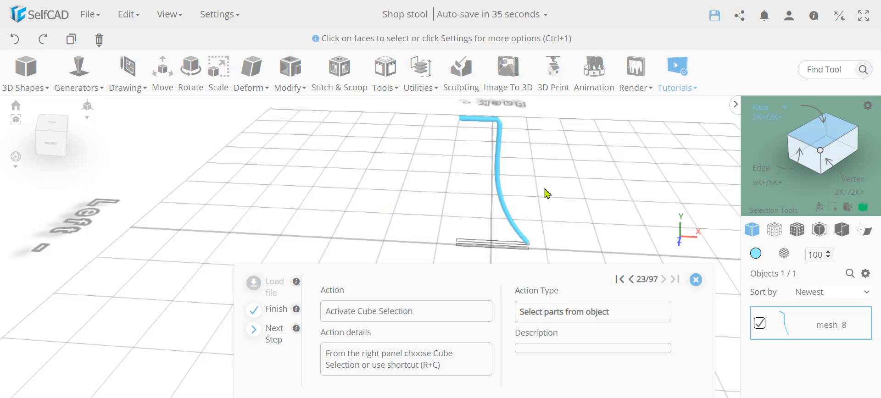
Cube-select the foot end of the curved leg with units in percentage and the top limit at 25, and finalize it
{"action": "left_click", "coordinate": [862, 207]}
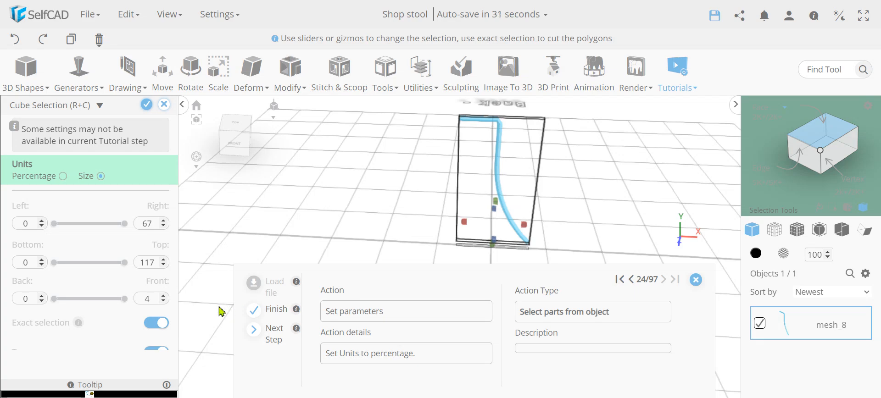
{"action": "left_click", "coordinate": [63, 177]}
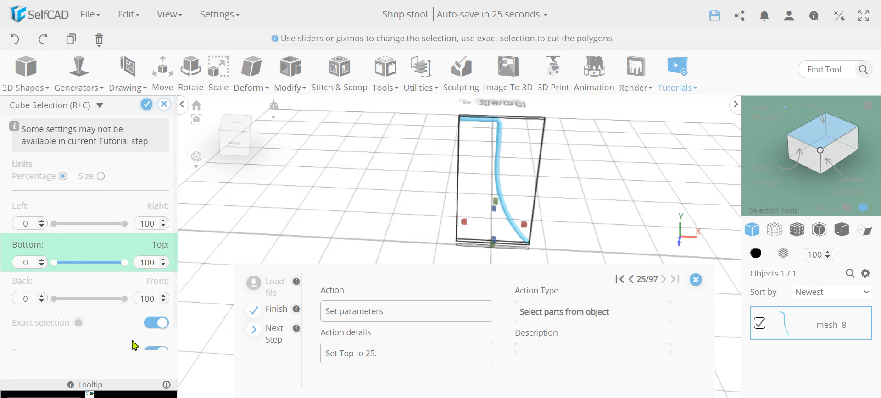
{"action": "double_click", "coordinate": [150, 269]}
{"action": "type", "text": "25"}
{"action": "key", "text": "Return"}
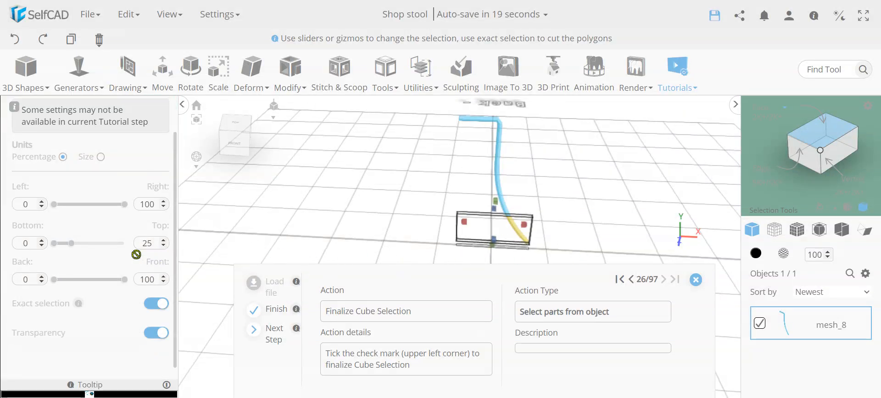
{"action": "left_click", "coordinate": [146, 105]}
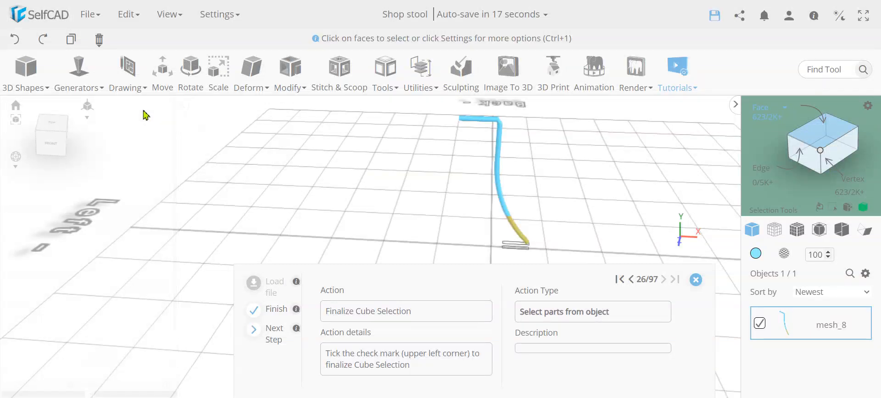
Start Bend on the selected foot end of the leg with the origin layer set to top
{"action": "left_click", "coordinate": [251, 85]}
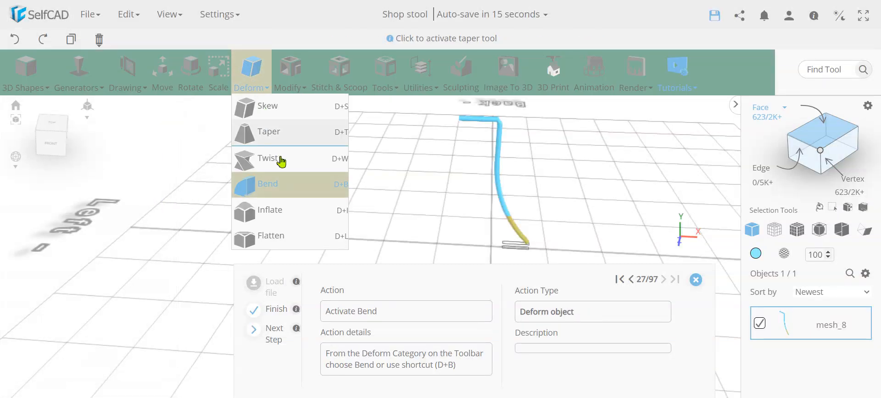
{"action": "left_click", "coordinate": [281, 186]}
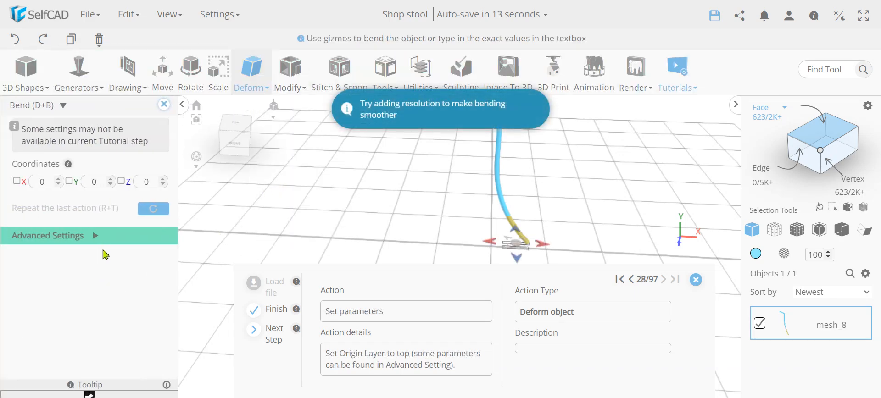
{"action": "left_click", "coordinate": [95, 236]}
{"action": "scroll", "coordinate": [144, 304], "scroll_direction": "down", "scroll_amount": 1}
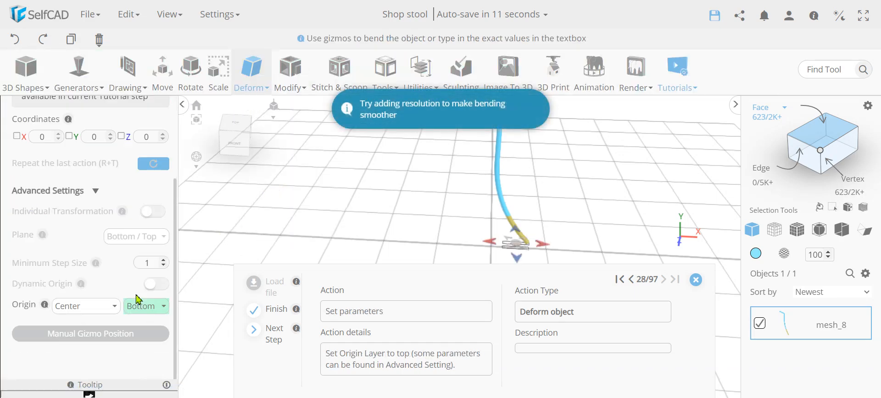
{"action": "left_click", "coordinate": [146, 306]}
{"action": "left_click", "coordinate": [137, 324]}
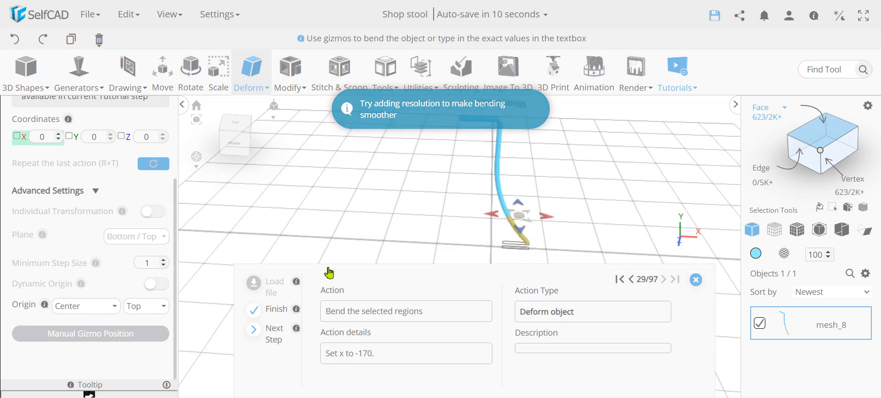
Bend the selected foot end by -170 on X and leave the Bend tool
{"action": "double_click", "coordinate": [51, 139]}
{"action": "type", "text": "-170"}
{"action": "key", "text": "Return"}
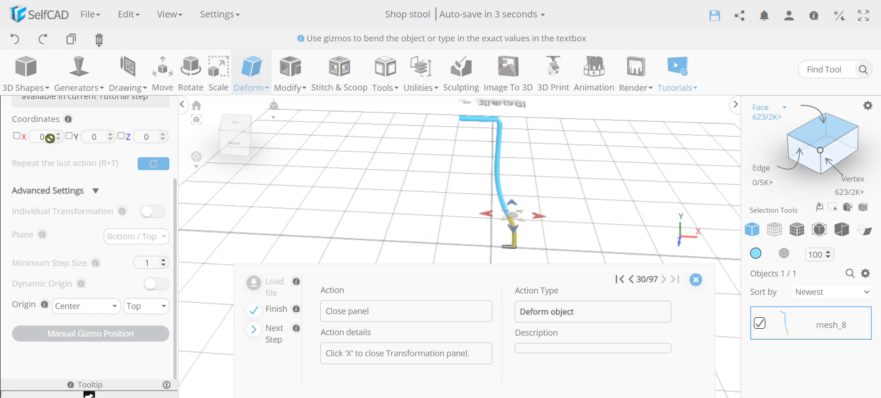
{"action": "scroll", "coordinate": [141, 146], "scroll_direction": "up", "scroll_amount": 1}
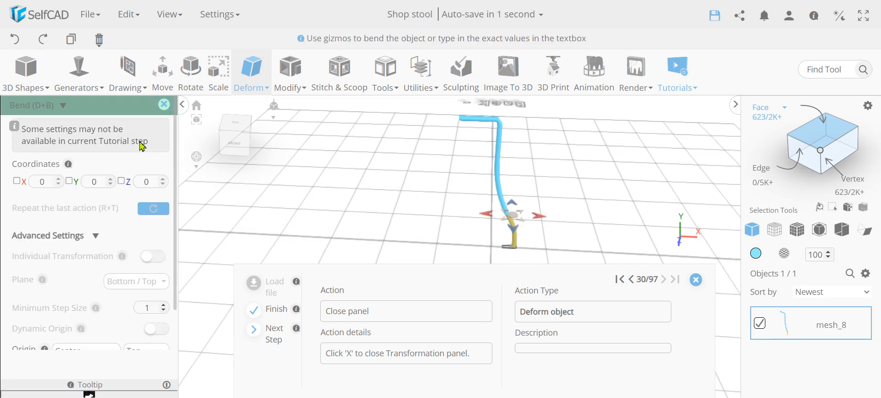
{"action": "left_click", "coordinate": [163, 104]}
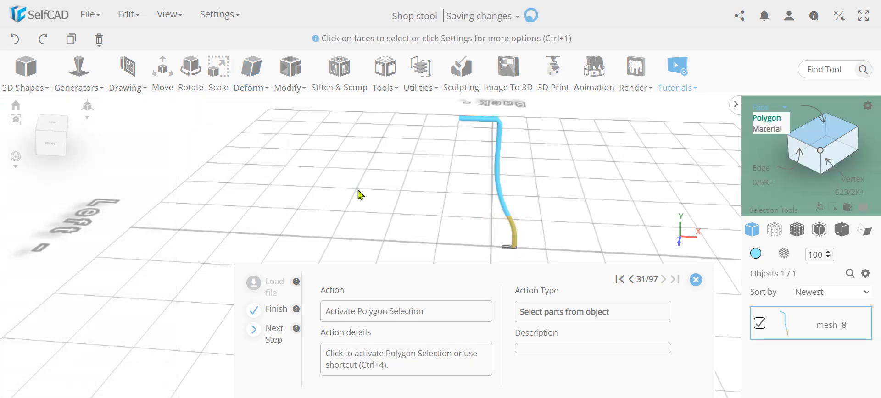
Switch to Polygon selection and select the circular end face at the foot of the leg
{"action": "left_click", "coordinate": [767, 120]}
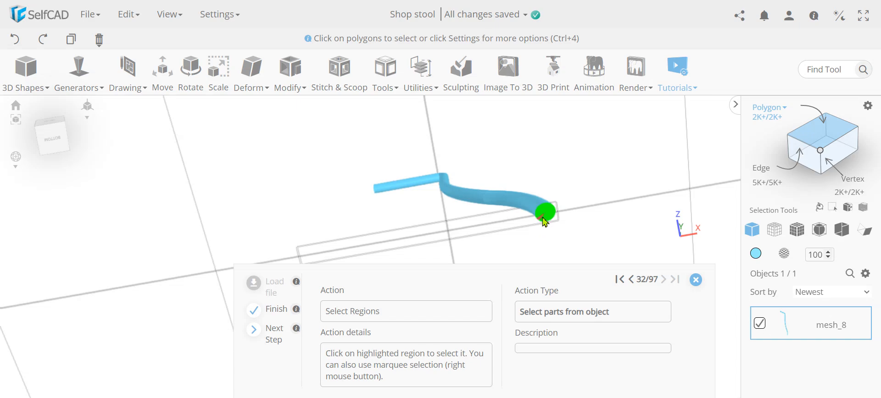
{"action": "left_click", "coordinate": [824, 130]}
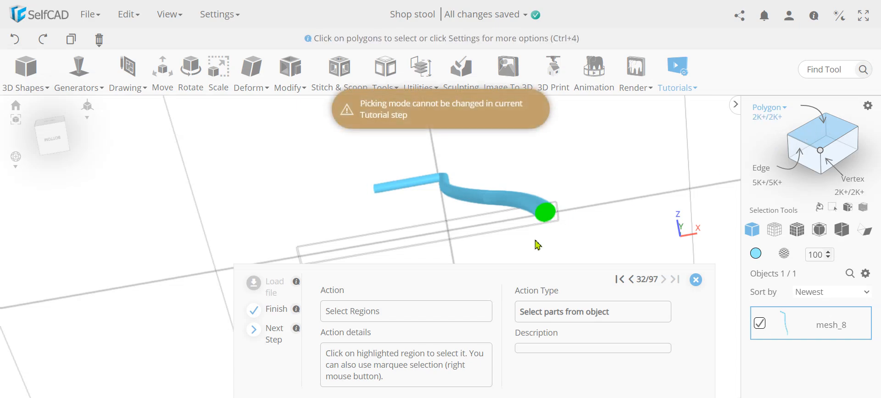
{"action": "left_click", "coordinate": [550, 215]}
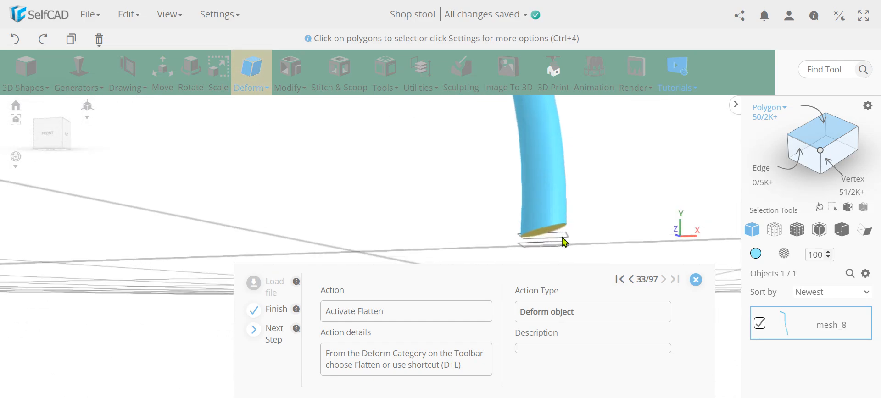
{"action": "right_click_drag", "start_coordinate": [589, 235], "coordinate": [581, 202]}
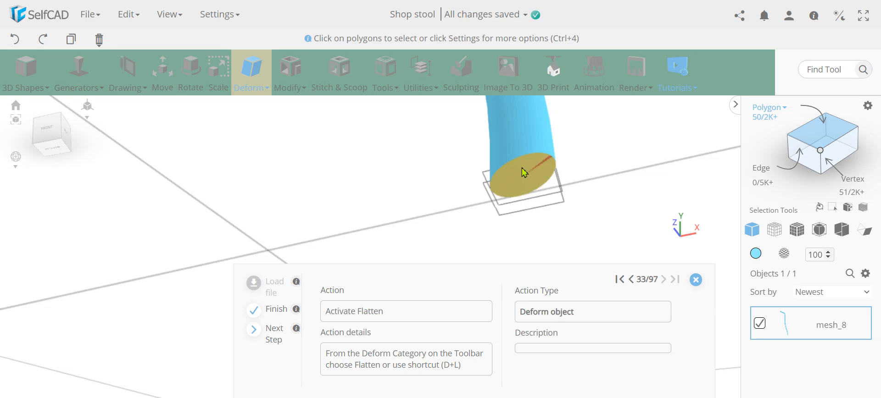
Flatten the selected end face at the leg's foot to Y 0, leave the Flatten tool and deselect the face
{"action": "right_click_drag", "start_coordinate": [615, 173], "coordinate": [633, 194]}
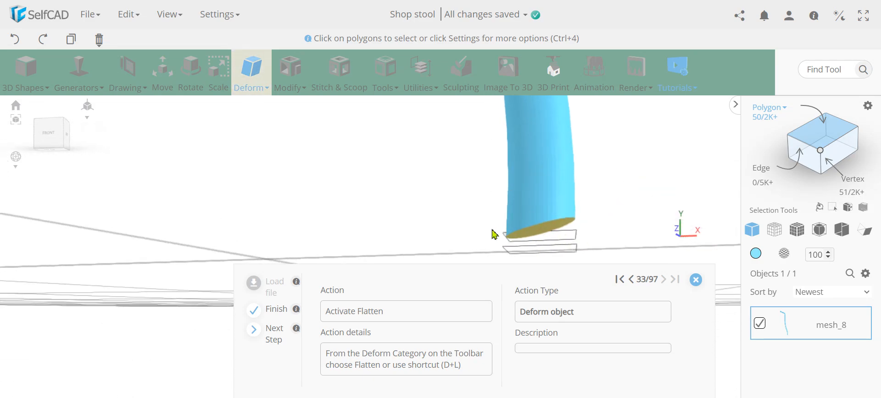
{"action": "left_click", "coordinate": [247, 83]}
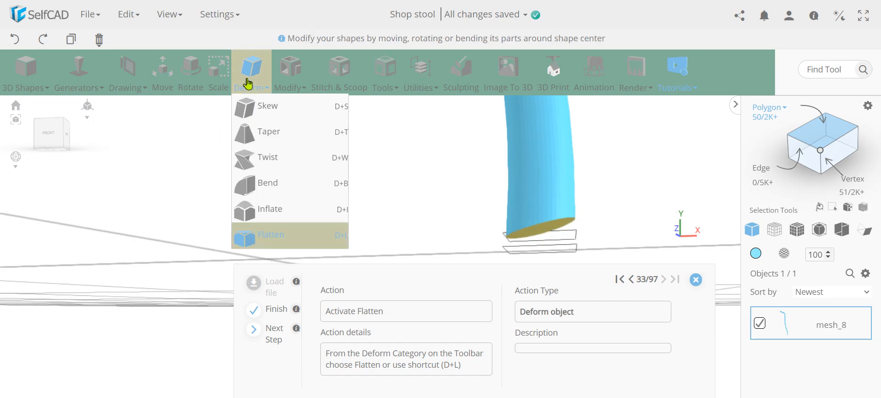
{"action": "left_click", "coordinate": [283, 236]}
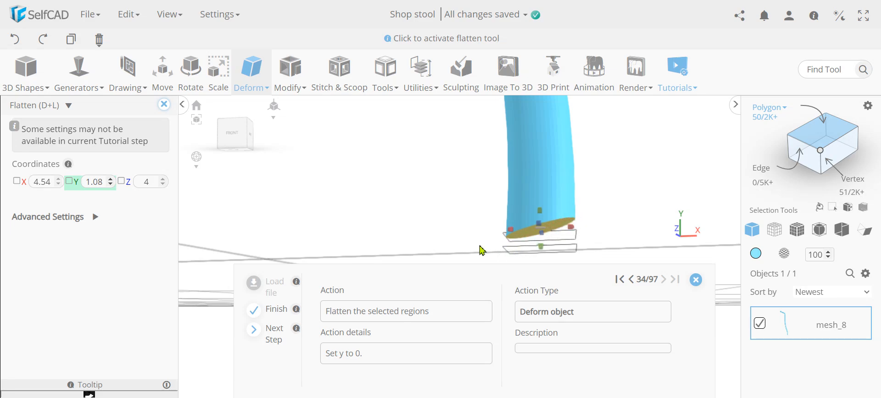
{"action": "double_click", "coordinate": [98, 186]}
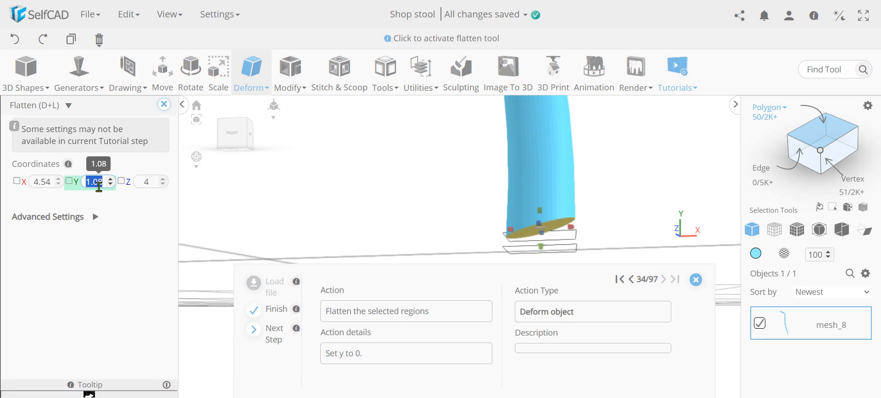
{"action": "type", "text": "0"}
{"action": "key", "text": "Return"}
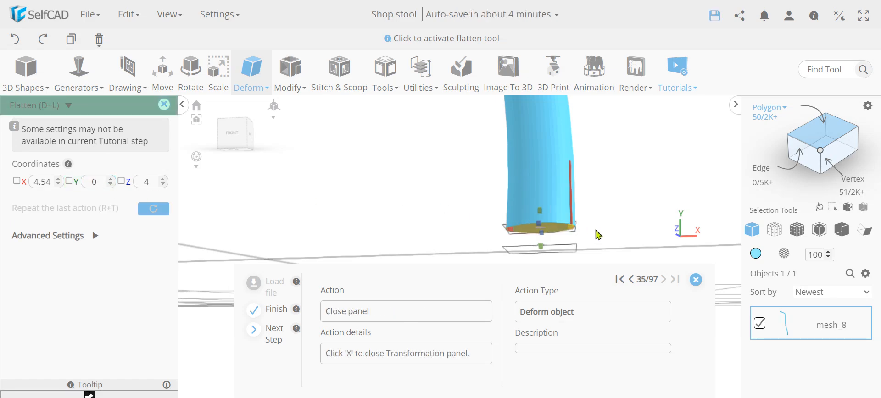
{"action": "left_click", "coordinate": [164, 105]}
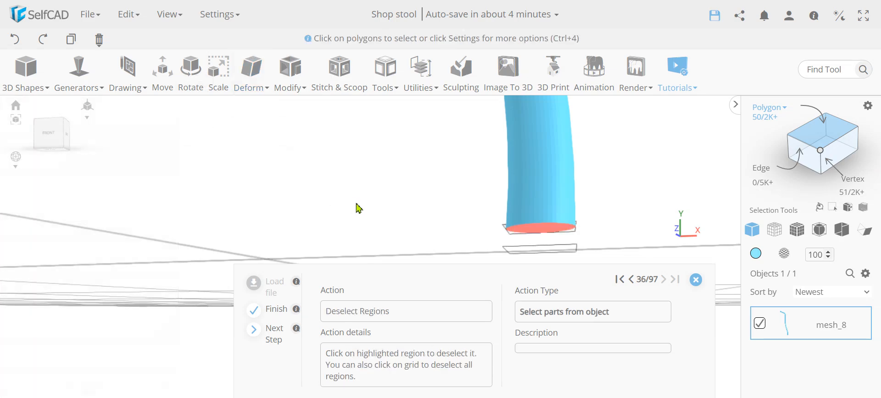
{"action": "left_click", "coordinate": [415, 210]}
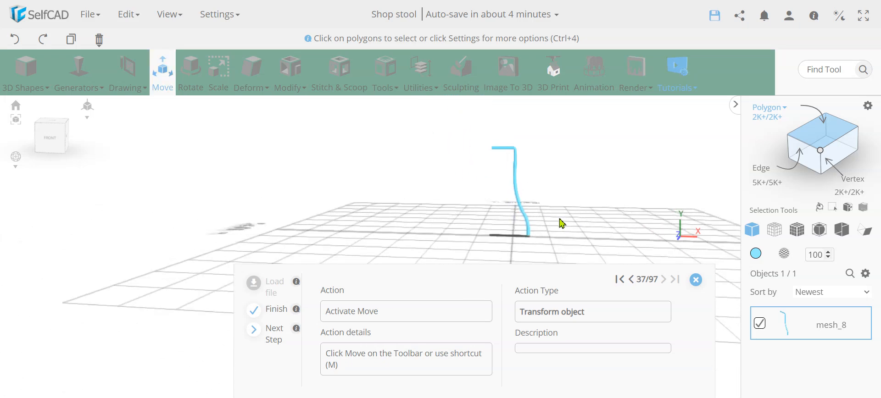
Move the whole leg to Y 0 and X 35, and leave the Move tool
{"action": "left_click", "coordinate": [161, 88]}
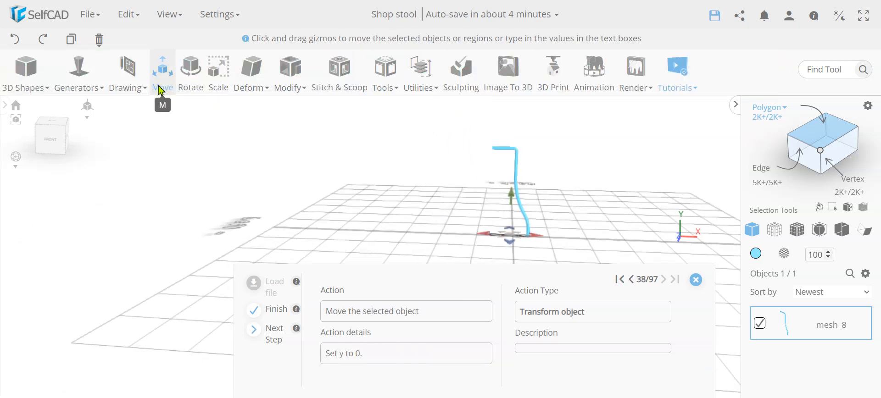
{"action": "double_click", "coordinate": [102, 227]}
{"action": "type", "text": "0"}
{"action": "key", "text": "Return"}
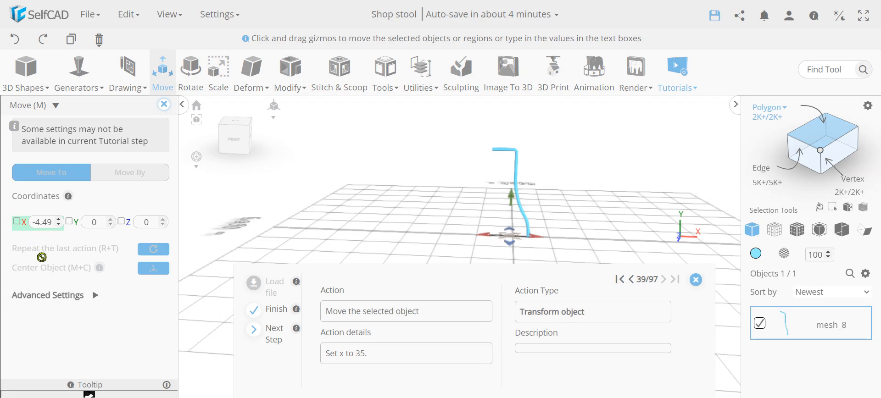
{"action": "double_click", "coordinate": [40, 223]}
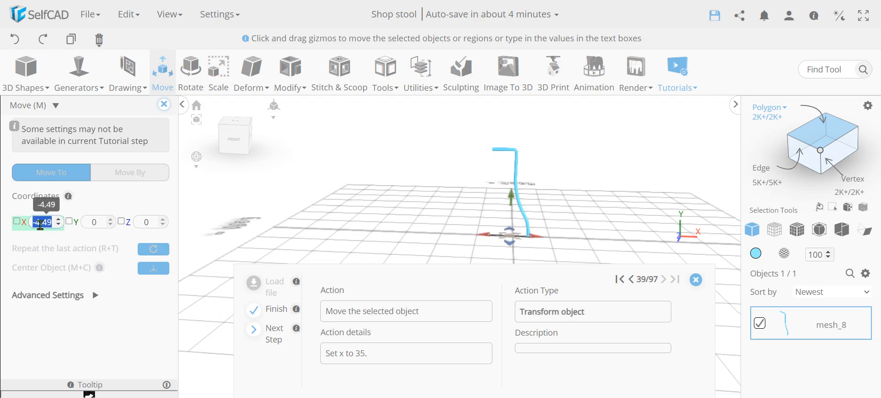
{"action": "type", "text": "35"}
{"action": "key", "text": "Return"}
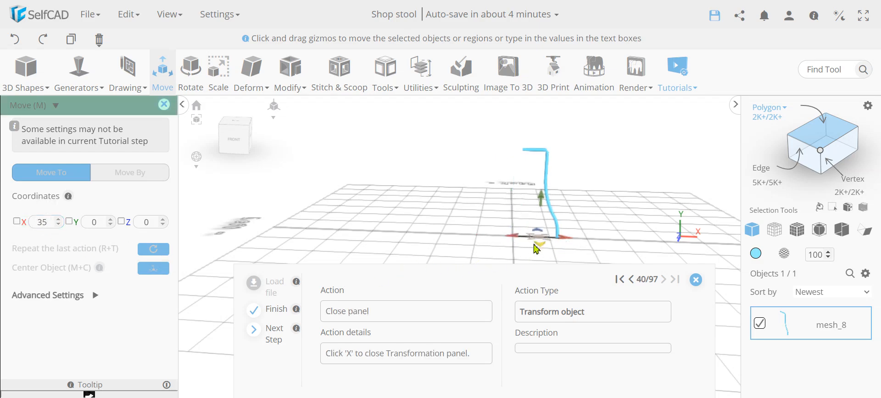
{"action": "left_click", "coordinate": [164, 105]}
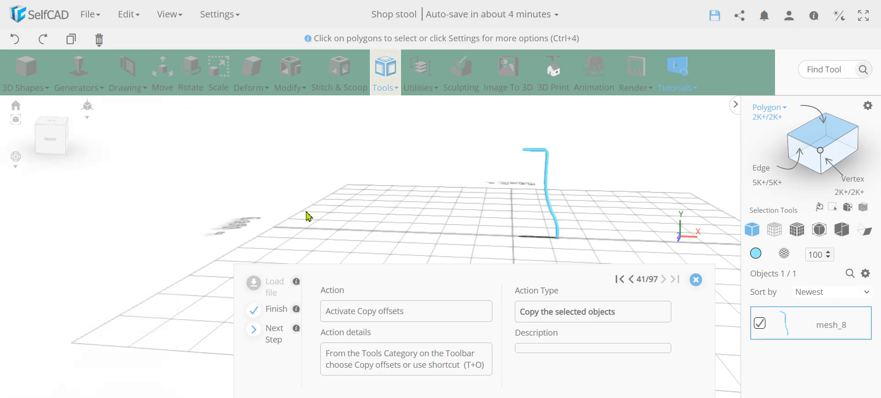
Make 3 copies of the leg with Copy offsets, using Pivot as the operation, and leave the tool
{"action": "left_click", "coordinate": [385, 71]}
{"action": "left_click", "coordinate": [385, 107]}
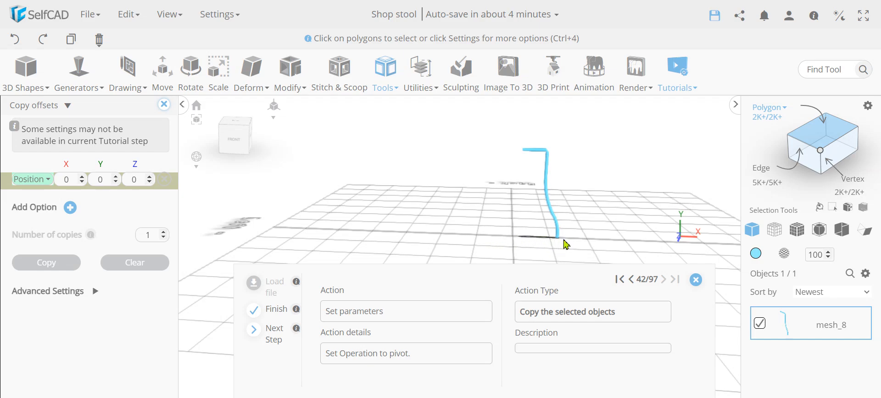
{"action": "right_click_drag", "start_coordinate": [520, 153], "coordinate": [514, 177]}
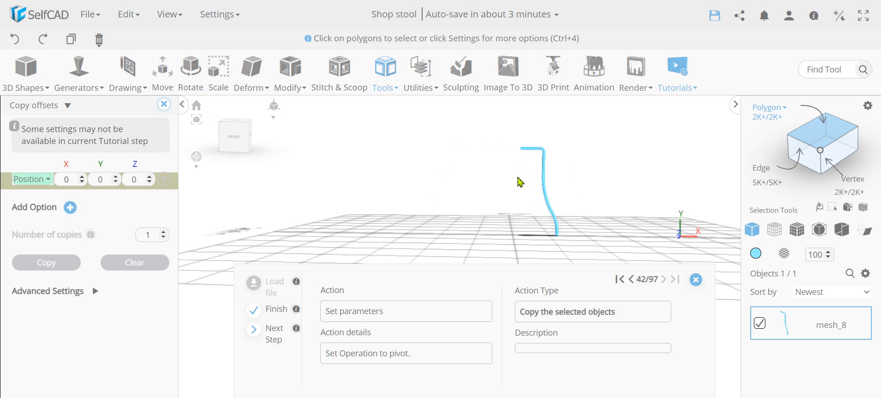
{"action": "left_click", "coordinate": [31, 181]}
{"action": "left_click", "coordinate": [39, 230]}
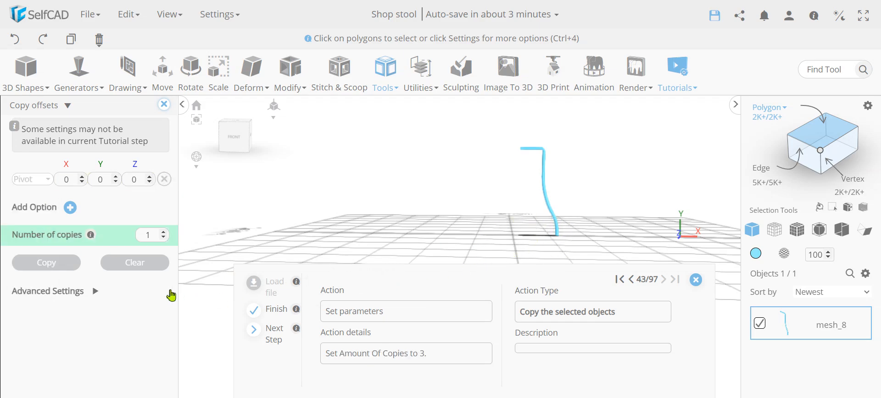
{"action": "double_click", "coordinate": [147, 235]}
{"action": "left_click", "coordinate": [61, 266]}
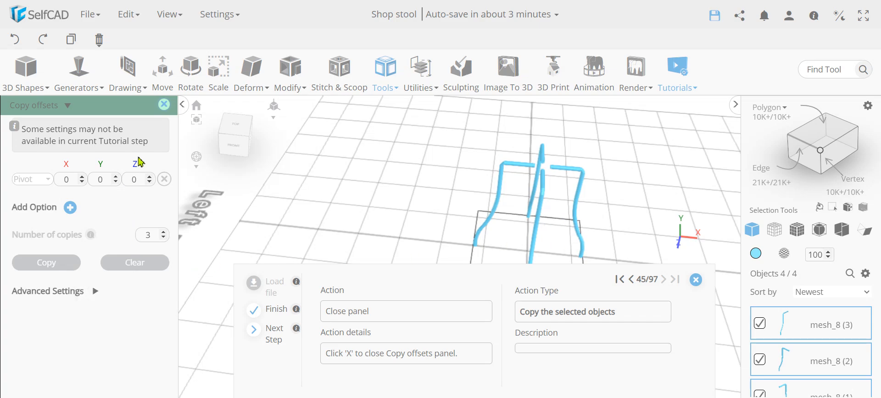
{"action": "left_click", "coordinate": [164, 105]}
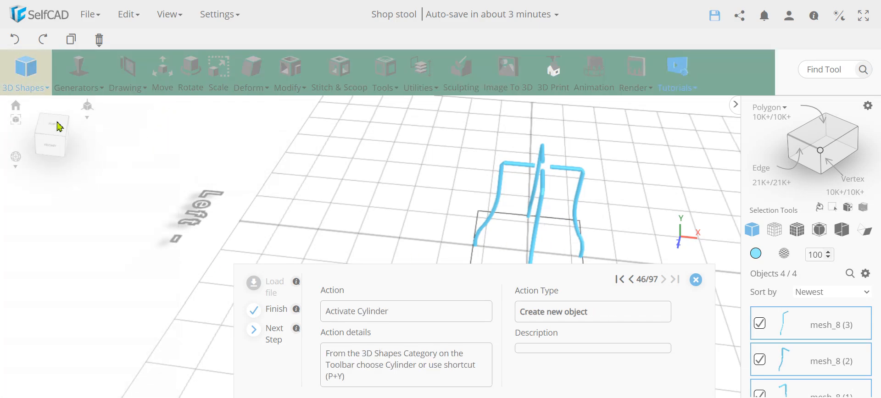
Start a cylinder for the stool seat with a height of 15 and 50 vertical segments
{"action": "left_click", "coordinate": [35, 78]}
{"action": "left_click_drag", "start_coordinate": [517, 213], "coordinate": [538, 191]}
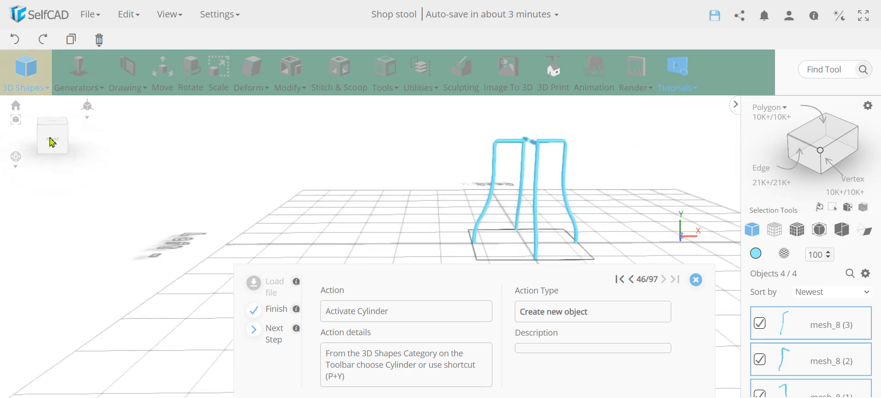
{"action": "left_click", "coordinate": [26, 73]}
{"action": "left_click", "coordinate": [34, 170]}
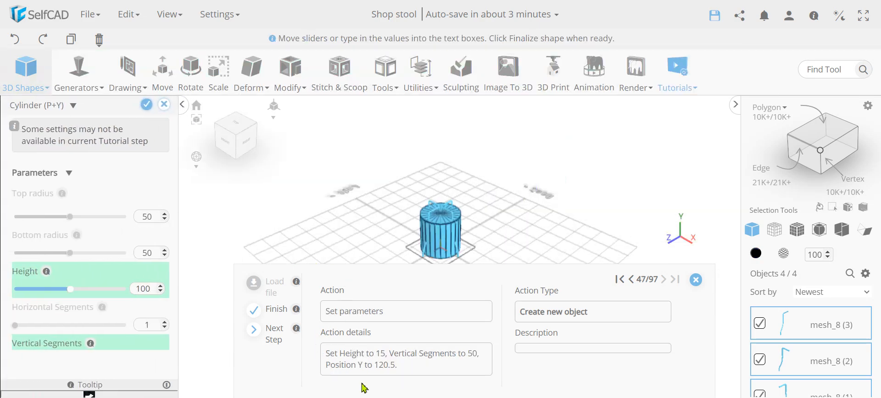
{"action": "double_click", "coordinate": [146, 290]}
{"action": "type", "text": "15"}
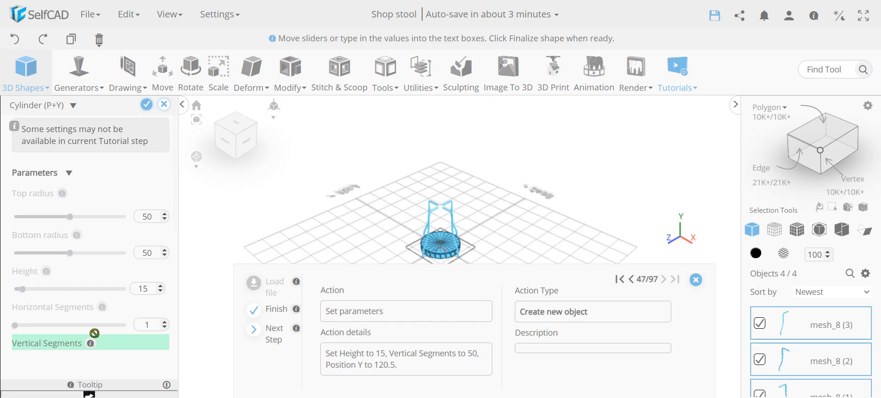
{"action": "scroll", "coordinate": [143, 338], "scroll_direction": "down", "scroll_amount": 2}
{"action": "double_click", "coordinate": [154, 307]}
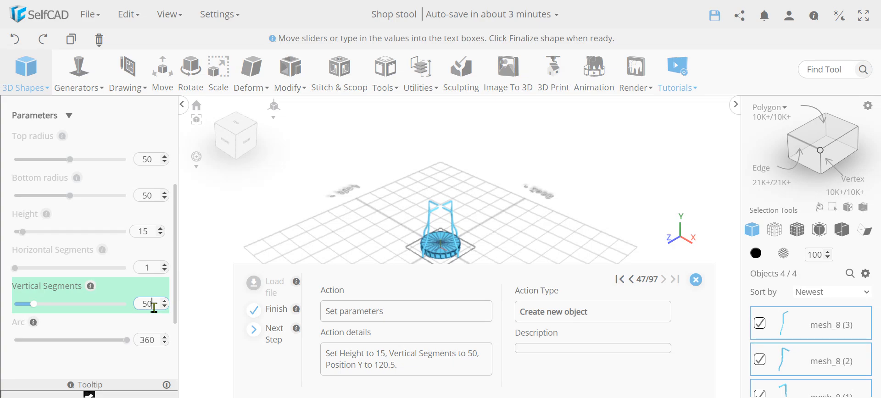
{"action": "type", "text": "50"}
{"action": "key", "text": "Return"}
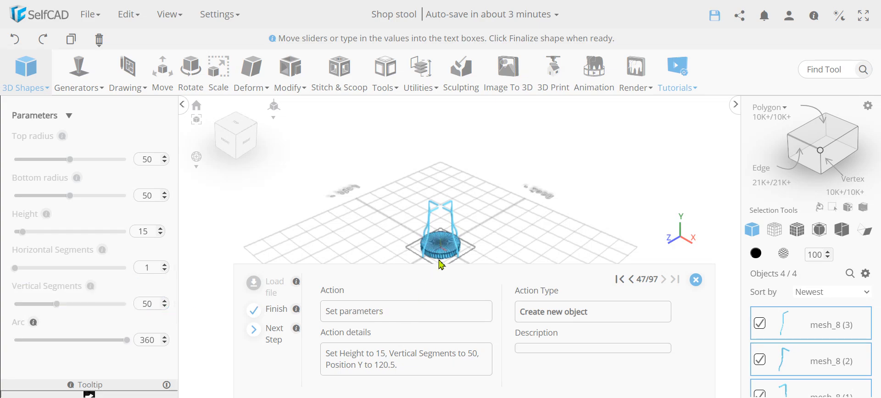
Set the seat cylinder's Y position to 120.5 and finalize the shape
{"action": "scroll", "coordinate": [442, 265], "scroll_direction": "up", "scroll_amount": 2}
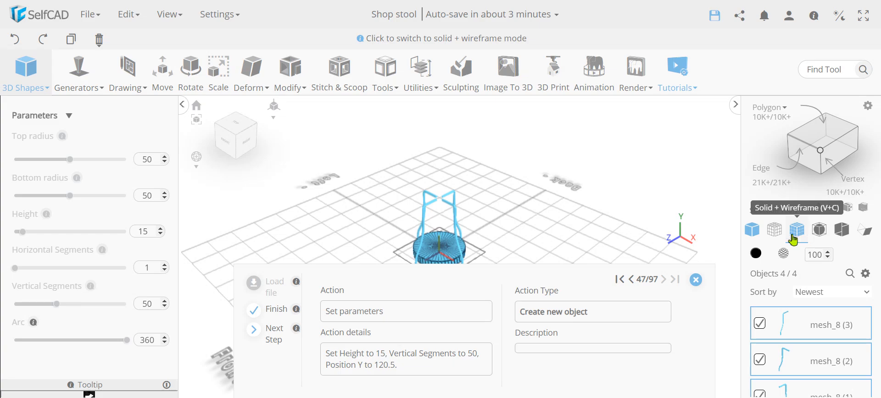
{"action": "scroll", "coordinate": [74, 232], "scroll_direction": "down", "scroll_amount": 3}
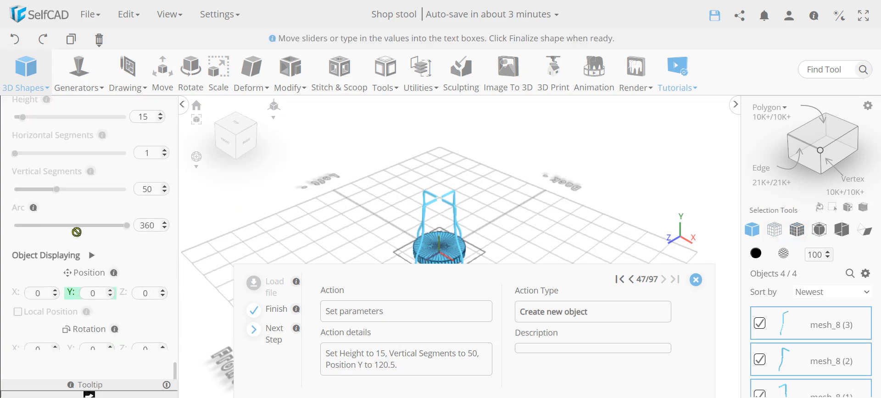
{"action": "scroll", "coordinate": [77, 232], "scroll_direction": "down", "scroll_amount": 1}
{"action": "scroll", "coordinate": [76, 232], "scroll_direction": "up", "scroll_amount": 4}
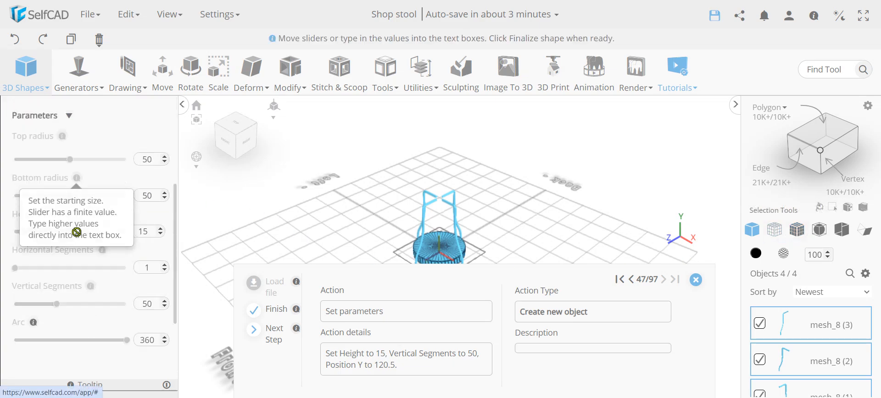
{"action": "scroll", "coordinate": [513, 225], "scroll_direction": "up", "scroll_amount": 3}
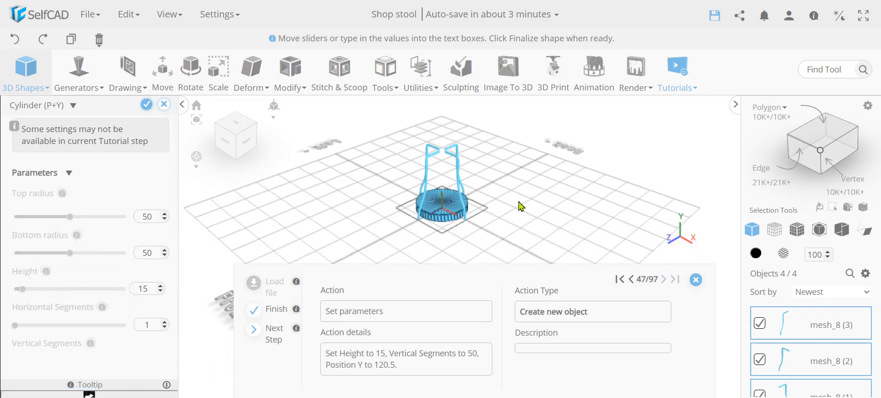
{"action": "scroll", "coordinate": [124, 288], "scroll_direction": "down", "scroll_amount": 4}
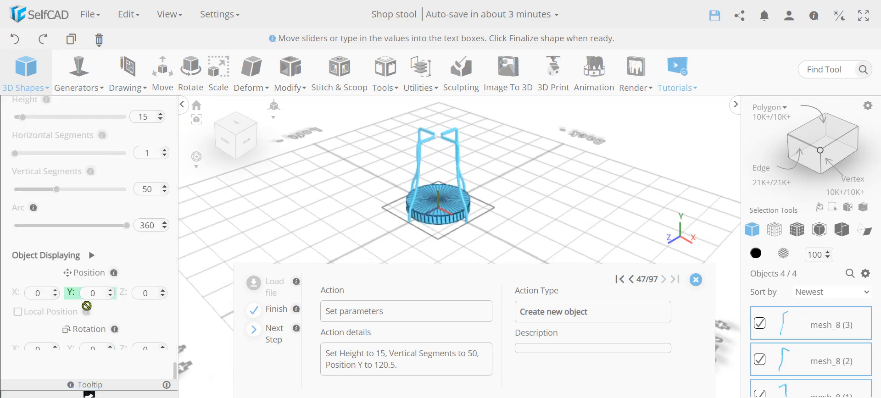
{"action": "mouse_move", "coordinate": [87, 310]}
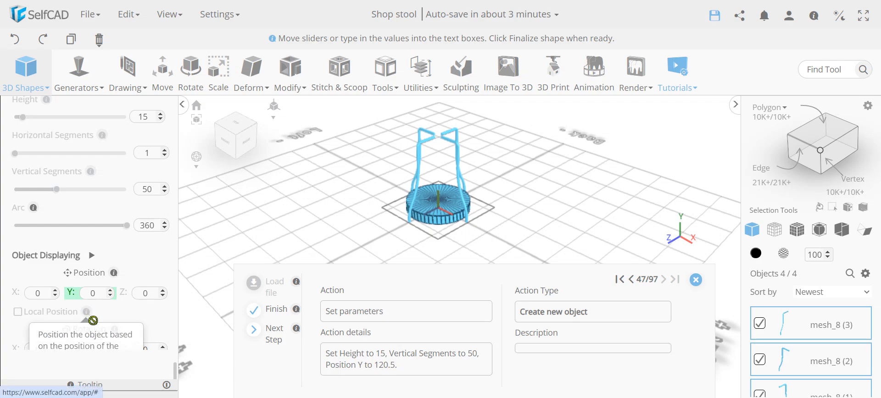
{"action": "double_click", "coordinate": [100, 293]}
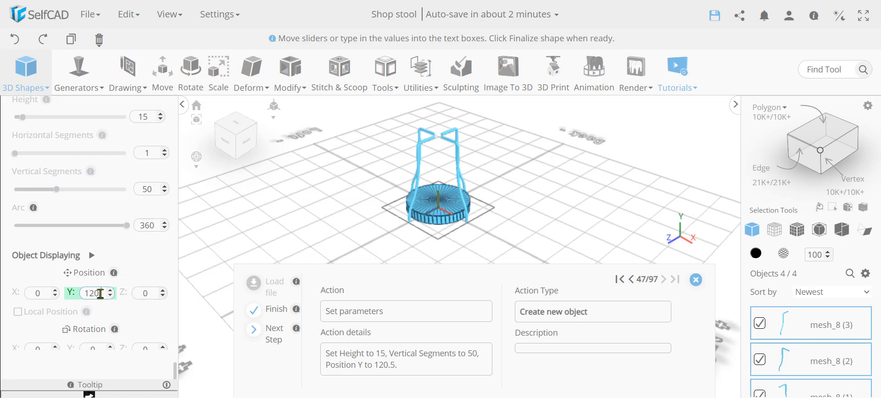
{"action": "key", "text": "Return"}
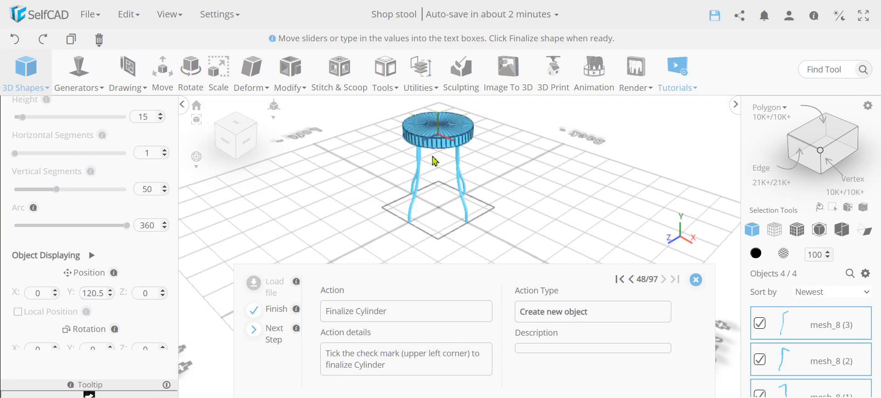
{"action": "scroll", "coordinate": [88, 220], "scroll_direction": "up", "scroll_amount": 5}
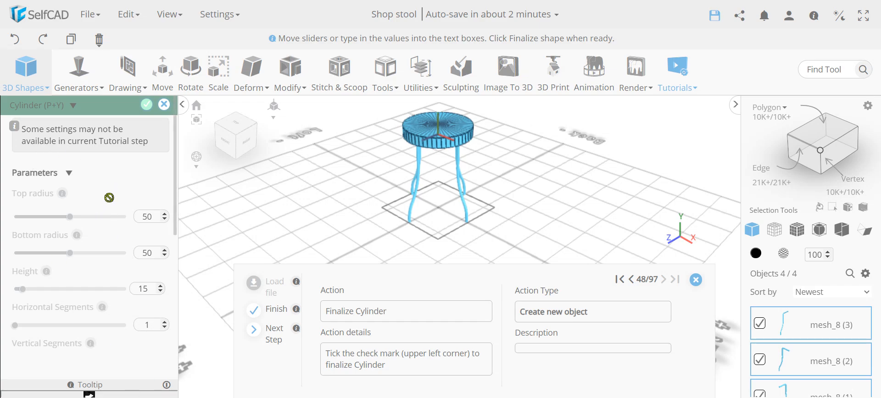
{"action": "left_click", "coordinate": [147, 107]}
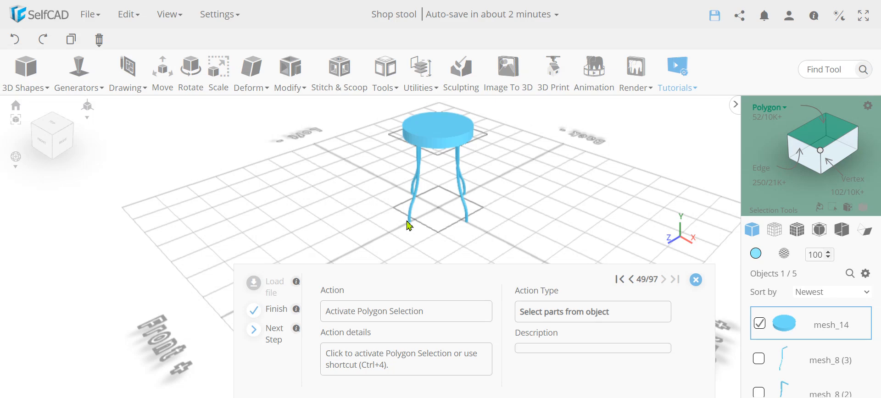
Switch to Polygon selection and select both the underside and the upper circular face of the seat
{"action": "left_click_drag", "start_coordinate": [479, 254], "coordinate": [483, 171]}
{"action": "left_click", "coordinate": [821, 132]}
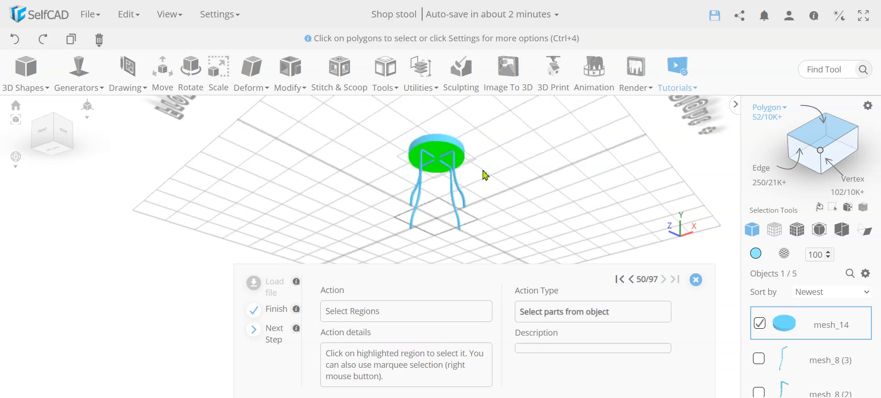
{"action": "left_click", "coordinate": [439, 151]}
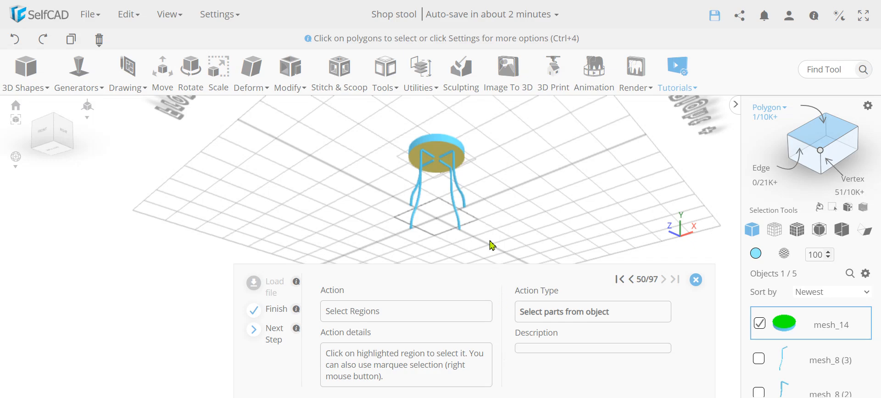
{"action": "left_click_drag", "start_coordinate": [531, 182], "coordinate": [514, 191]}
{"action": "left_click", "coordinate": [437, 169]}
{"action": "left_click_drag", "start_coordinate": [338, 175], "coordinate": [303, 149]}
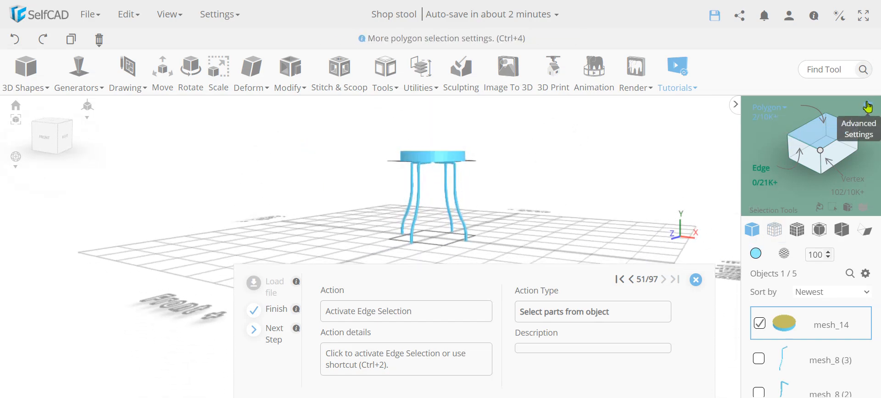
Switch to Edge selection so the rim edges around the seat's upper and lower circular faces are selected
{"action": "left_click_drag", "start_coordinate": [567, 191], "coordinate": [554, 157]}
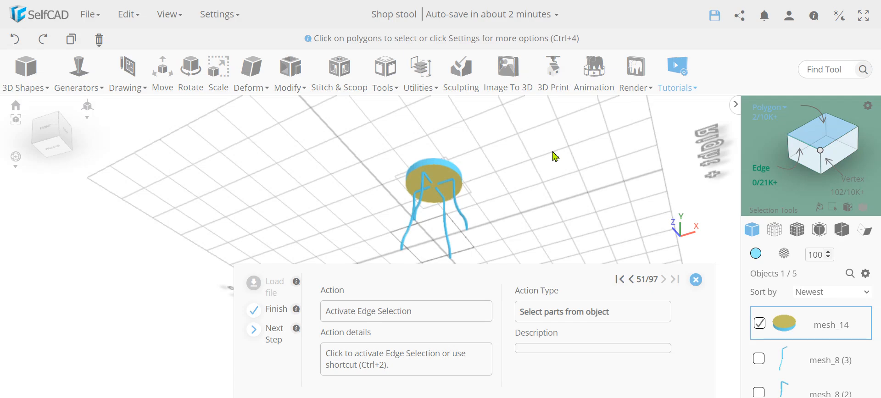
{"action": "left_click", "coordinate": [805, 150]}
{"action": "left_click_drag", "start_coordinate": [584, 186], "coordinate": [573, 241]}
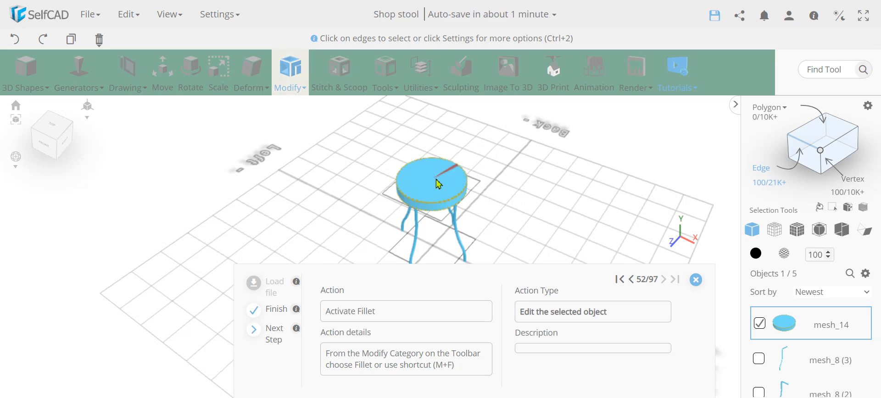
{"action": "left_click_drag", "start_coordinate": [567, 220], "coordinate": [454, 189]}
{"action": "left_click_drag", "start_coordinate": [529, 173], "coordinate": [518, 234]}
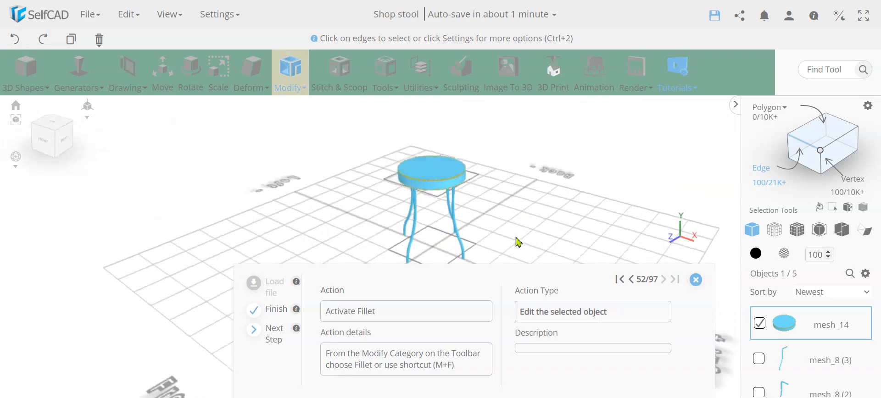
{"action": "left_click_drag", "start_coordinate": [543, 197], "coordinate": [448, 197]}
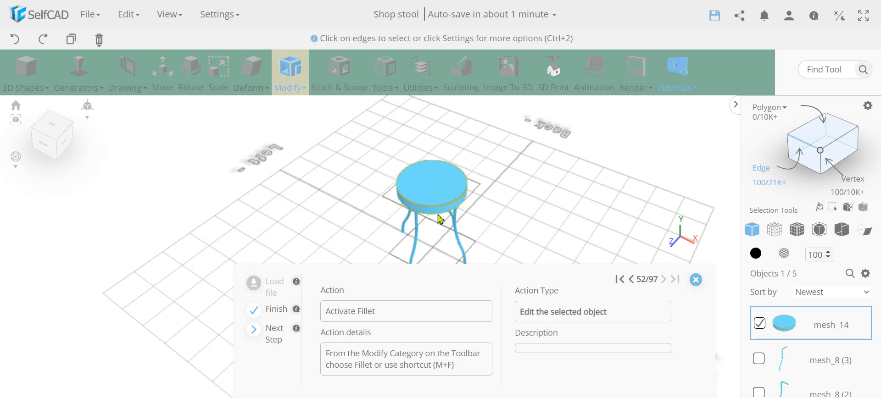
{"action": "scroll", "coordinate": [440, 220], "scroll_direction": "up", "scroll_amount": 8}
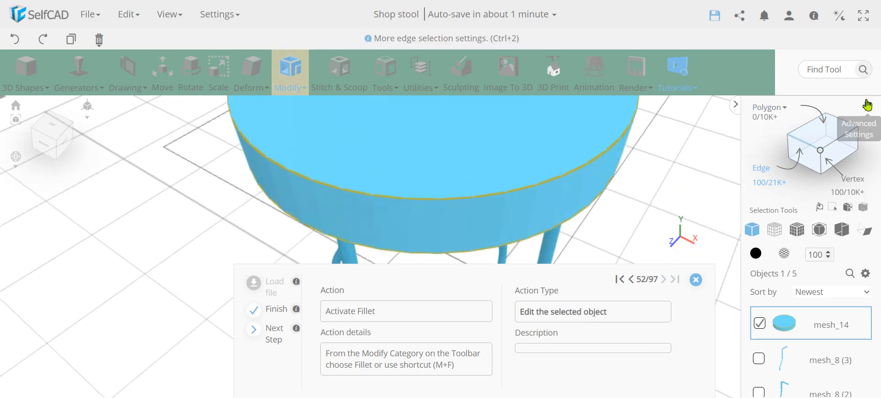
{"action": "scroll", "coordinate": [507, 203], "scroll_direction": "down", "scroll_amount": 10}
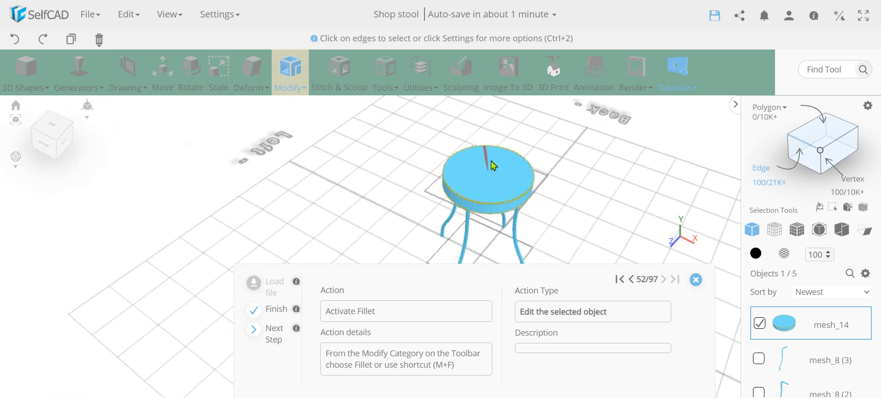
{"action": "left_click_drag", "start_coordinate": [583, 197], "coordinate": [604, 181]}
Start a Fillet on the seat's selected rim edges with an Intensity of 5
{"action": "left_click", "coordinate": [290, 71]}
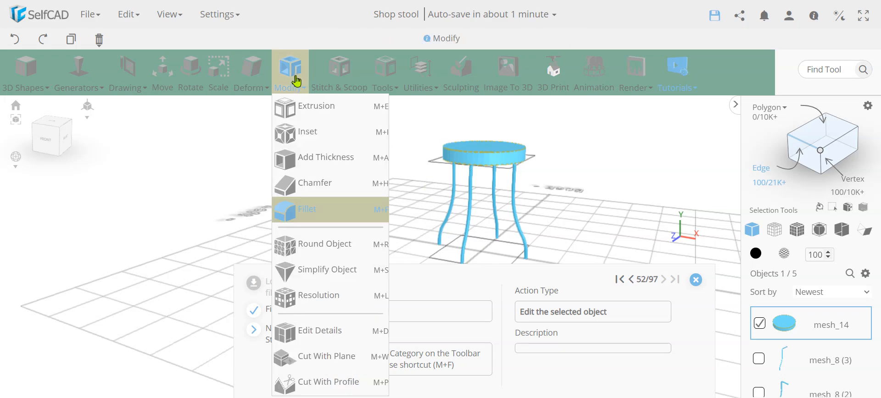
{"action": "left_click", "coordinate": [309, 215]}
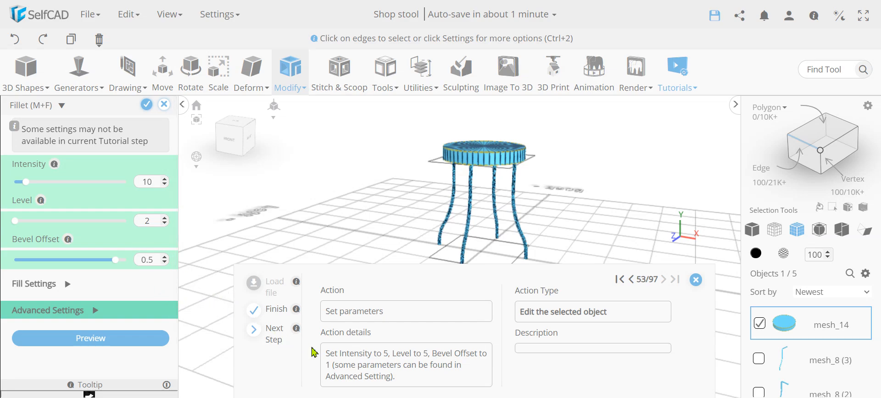
{"action": "double_click", "coordinate": [153, 183]}
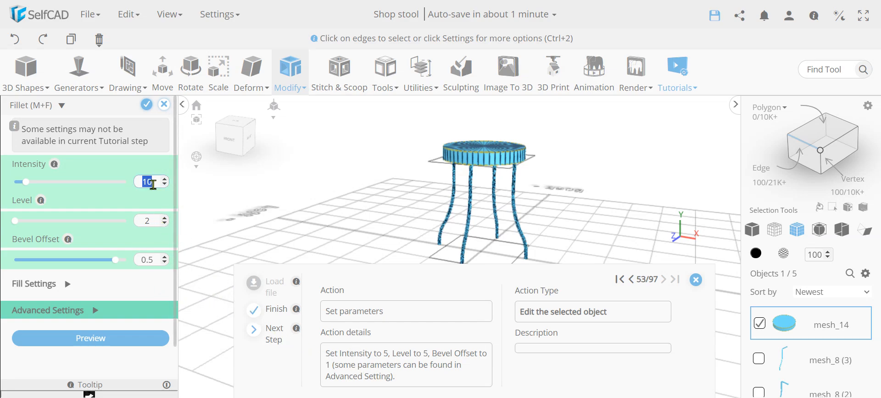
{"action": "key", "text": "Return"}
{"action": "scroll", "coordinate": [491, 159], "scroll_direction": "up", "scroll_amount": 5}
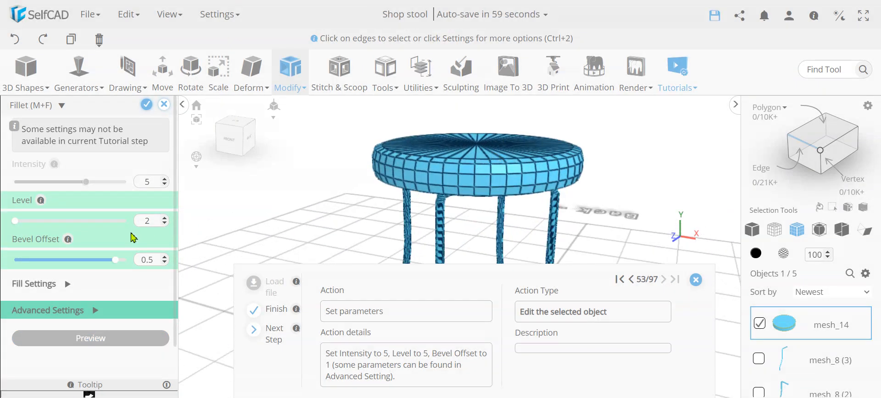
Set the seat fillet's Level to 5 and its Bevel Offset to 1
{"action": "double_click", "coordinate": [143, 223]}
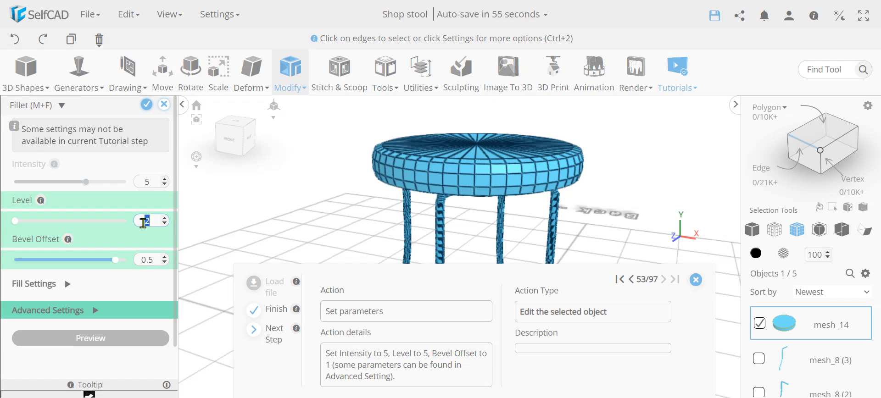
{"action": "key", "text": "Return"}
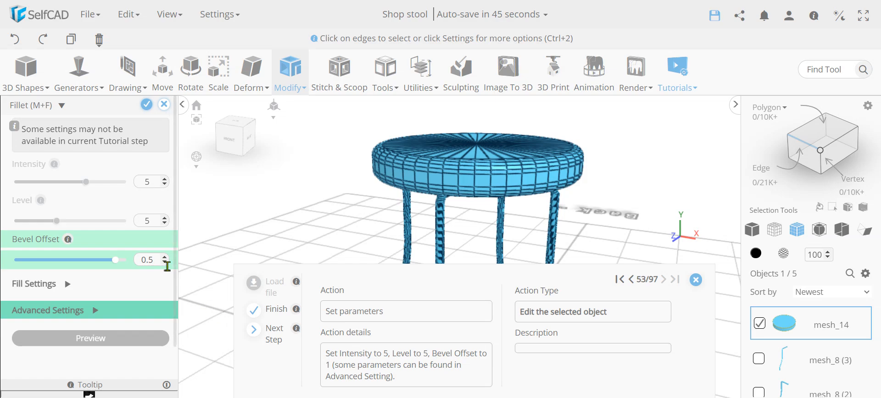
{"action": "double_click", "coordinate": [148, 264]}
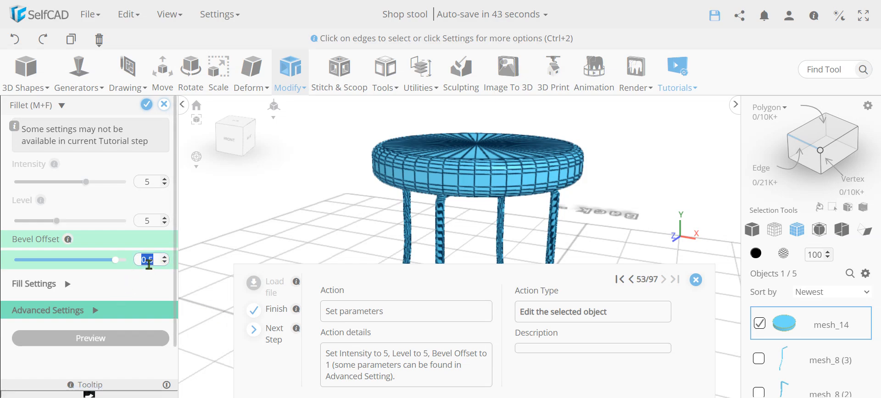
{"action": "scroll", "coordinate": [485, 170], "scroll_direction": "up", "scroll_amount": 3}
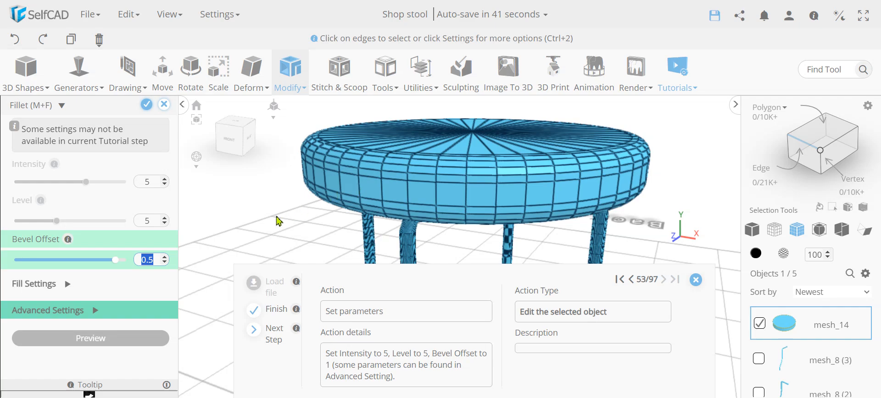
{"action": "type", "text": "1"}
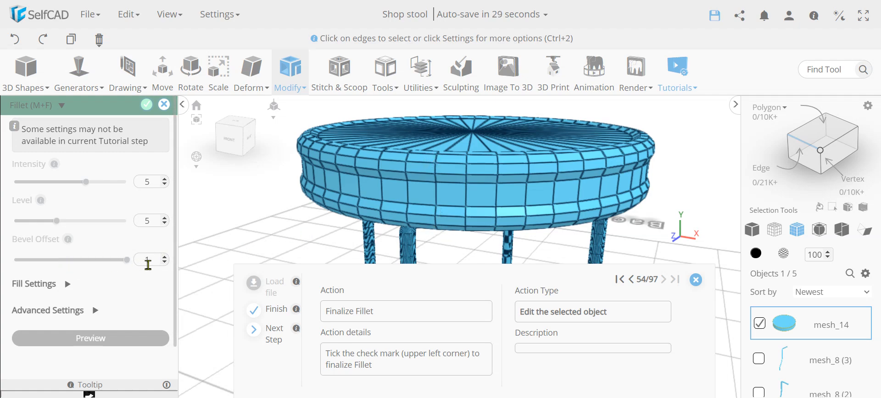
Check the rounded profile around the seat's rims and finalize the fillet
{"action": "right_click_drag", "start_coordinate": [458, 218], "coordinate": [464, 218]}
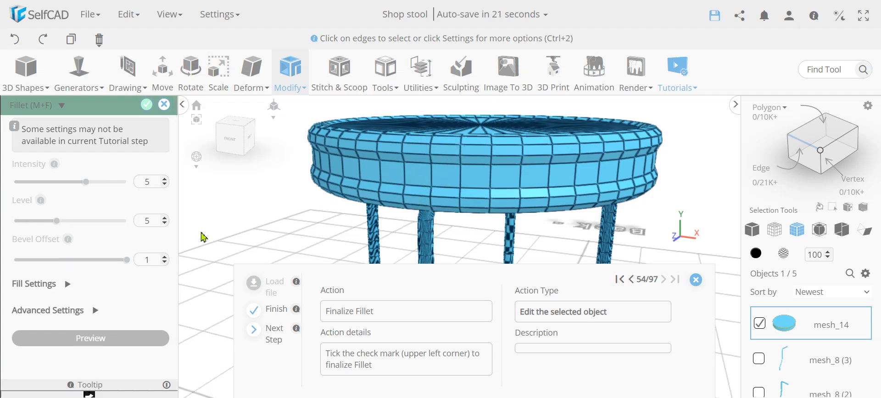
{"action": "right_click_drag", "start_coordinate": [464, 143], "coordinate": [334, 138]}
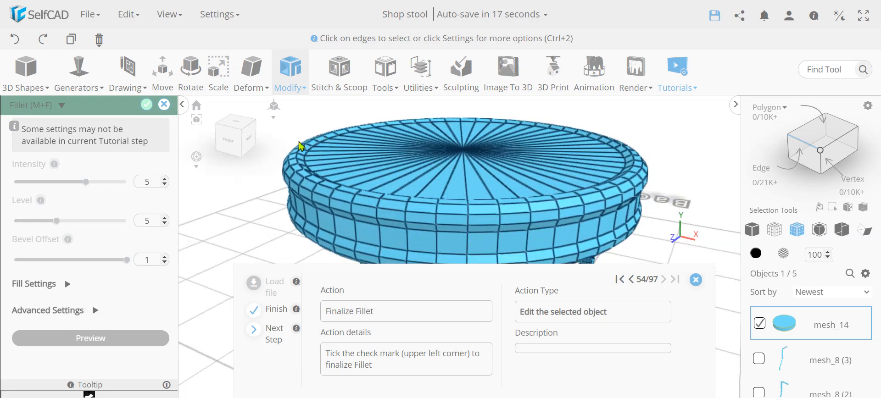
{"action": "right_click_drag", "start_coordinate": [316, 197], "coordinate": [329, 186]}
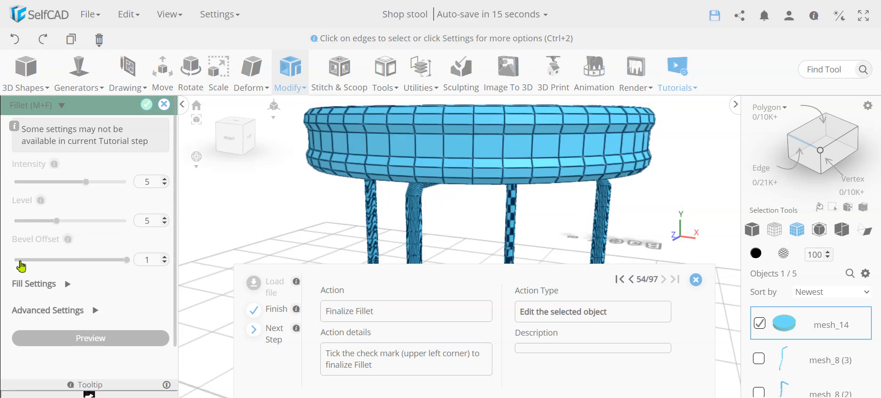
{"action": "right_click_drag", "start_coordinate": [478, 176], "coordinate": [476, 182]}
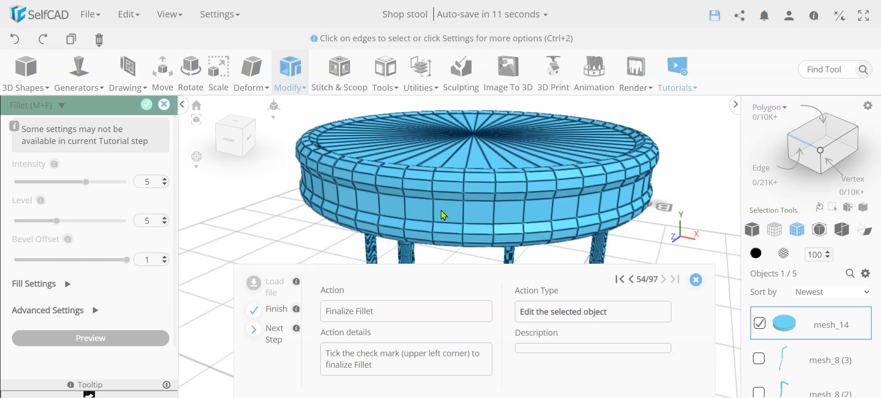
{"action": "right_click_drag", "start_coordinate": [436, 220], "coordinate": [449, 214]}
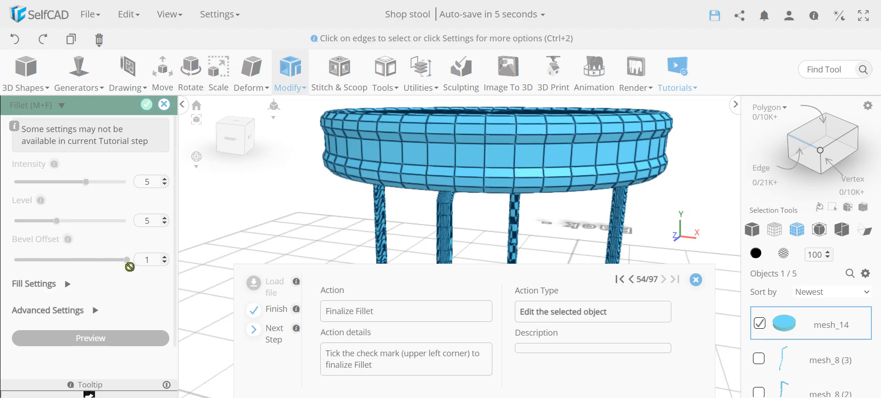
{"action": "right_click_drag", "start_coordinate": [491, 181], "coordinate": [371, 231]}
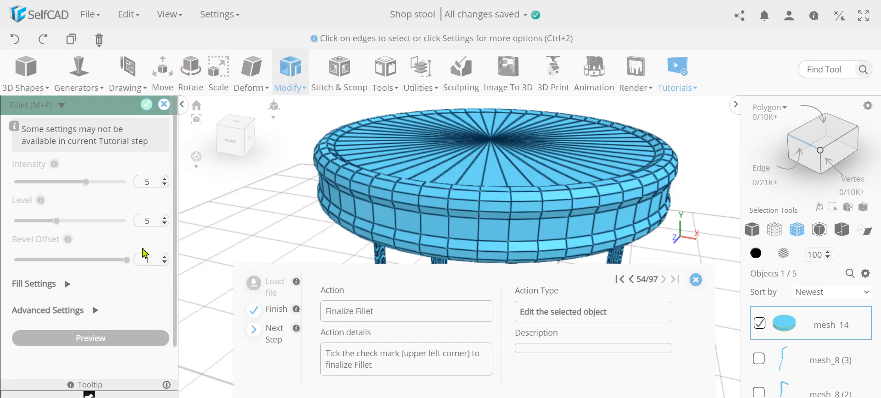
{"action": "left_click", "coordinate": [146, 105]}
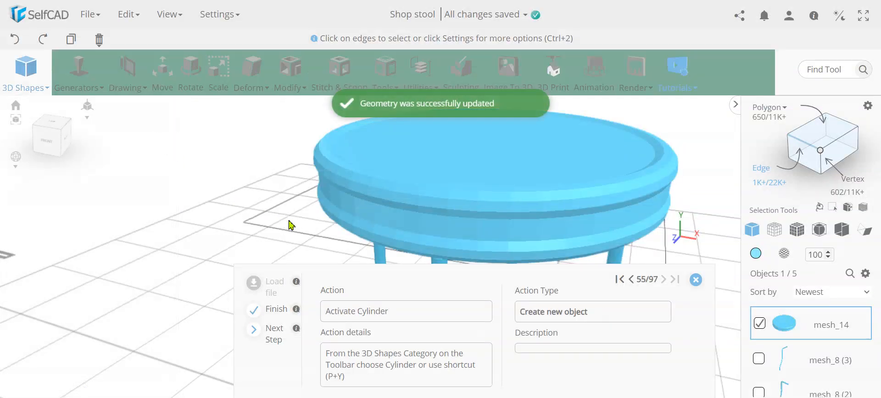
Start a new cylinder with a top radius and bottom radius of 2
{"action": "left_click_drag", "start_coordinate": [260, 207], "coordinate": [303, 204]}
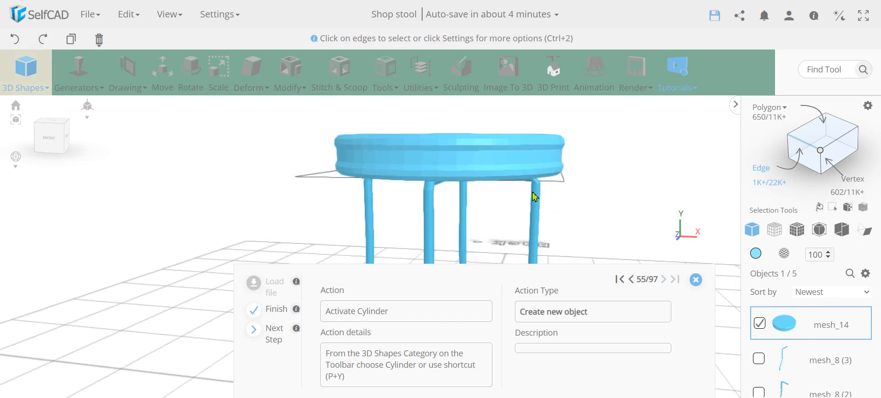
{"action": "left_click", "coordinate": [31, 84]}
{"action": "left_click", "coordinate": [31, 81]}
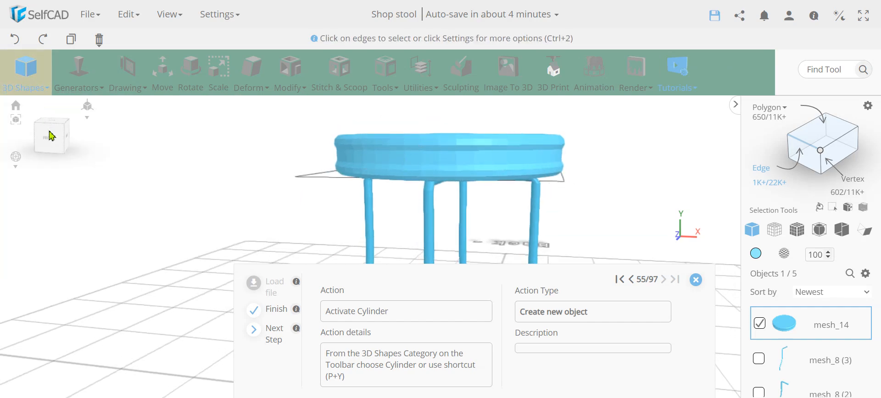
{"action": "left_click", "coordinate": [20, 83]}
{"action": "left_click", "coordinate": [36, 171]}
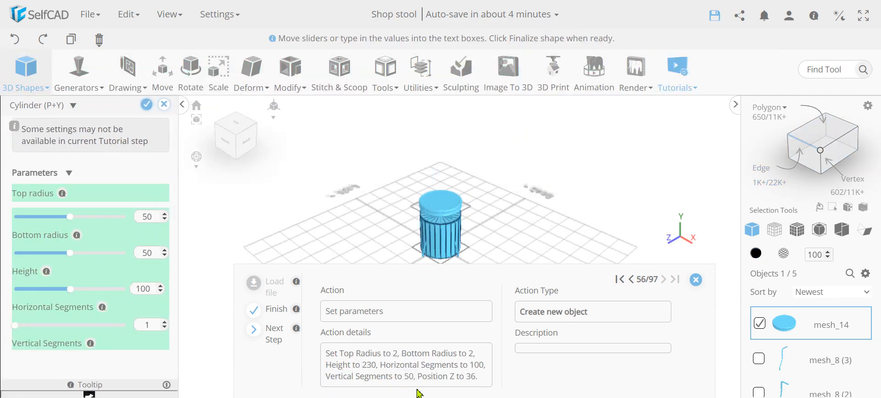
{"action": "double_click", "coordinate": [150, 217]}
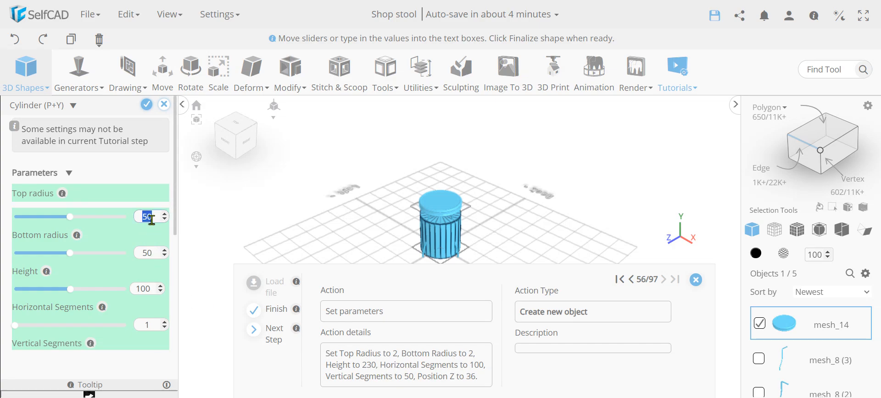
{"action": "type", "text": "2"}
{"action": "double_click", "coordinate": [152, 253]}
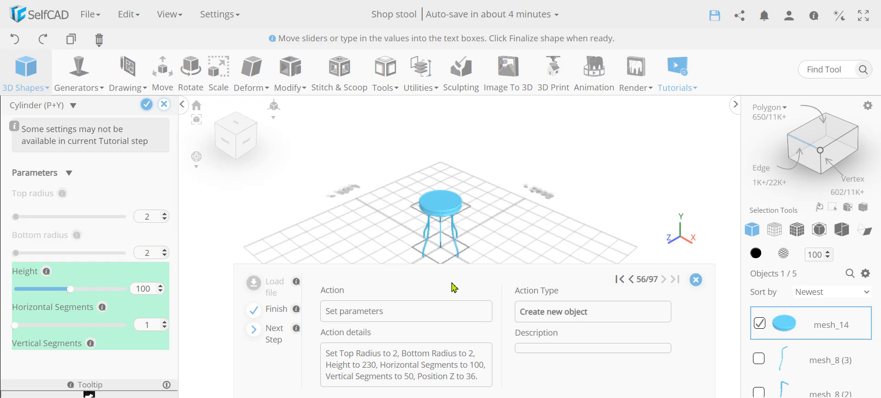
Set the thin cylinder's height to 230, horizontal segments to 100 and vertical segments to 50
{"action": "double_click", "coordinate": [146, 290]}
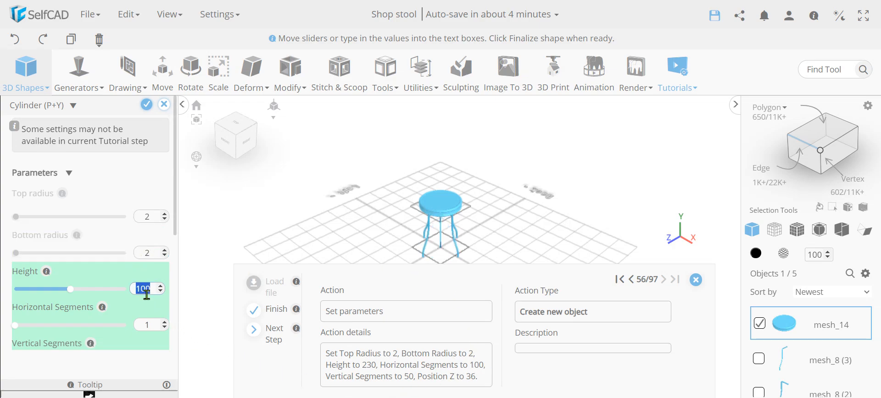
{"action": "type", "text": "230"}
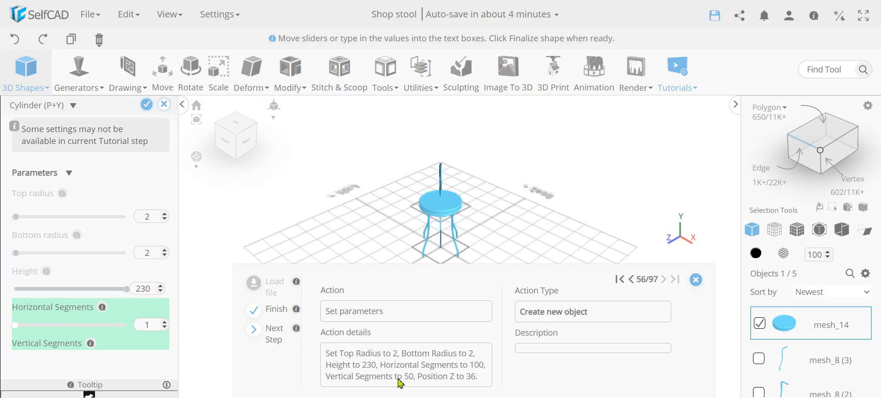
{"action": "left_click_drag", "start_coordinate": [147, 324], "coordinate": [139, 328]}
{"action": "key", "text": "Return"}
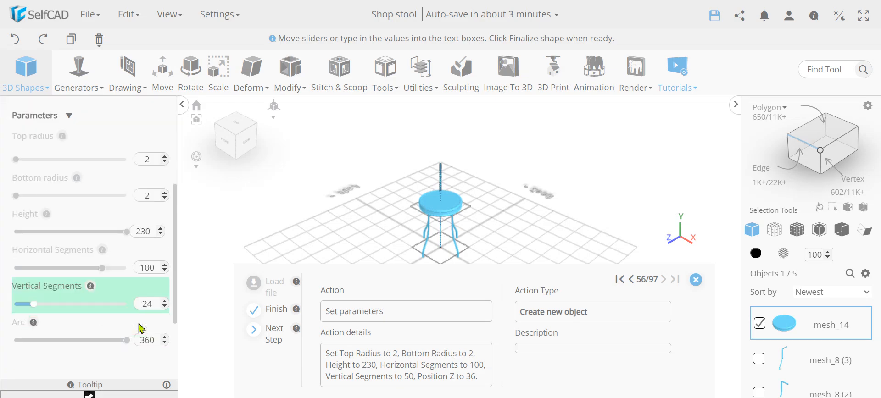
{"action": "double_click", "coordinate": [143, 307]}
{"action": "key", "text": "Return"}
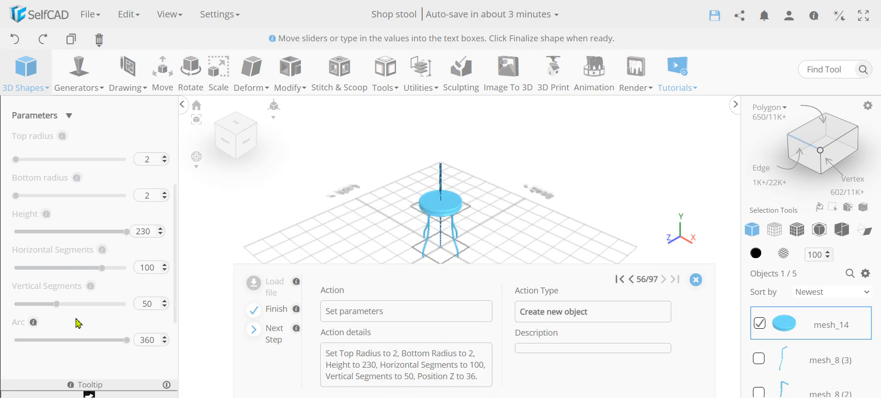
Set the thin cylinder's Z position to 36 and finalize the shape
{"action": "scroll", "coordinate": [89, 296], "scroll_direction": "down", "scroll_amount": 1}
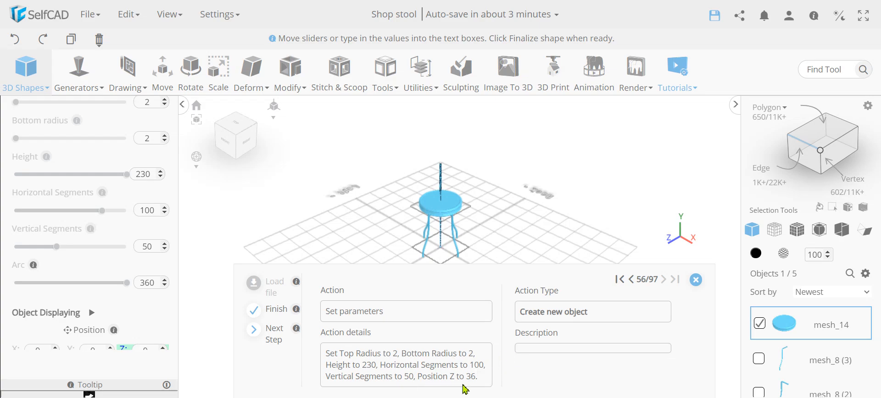
{"action": "scroll", "coordinate": [94, 270], "scroll_direction": "down", "scroll_amount": 1}
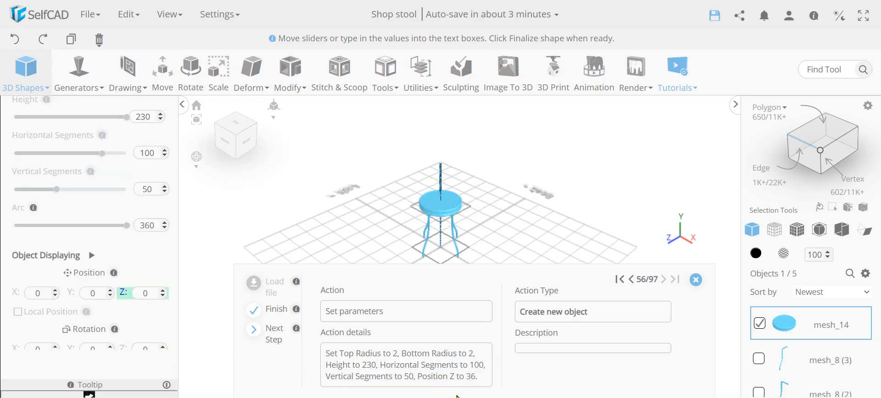
{"action": "double_click", "coordinate": [149, 294]}
{"action": "key", "text": "Return"}
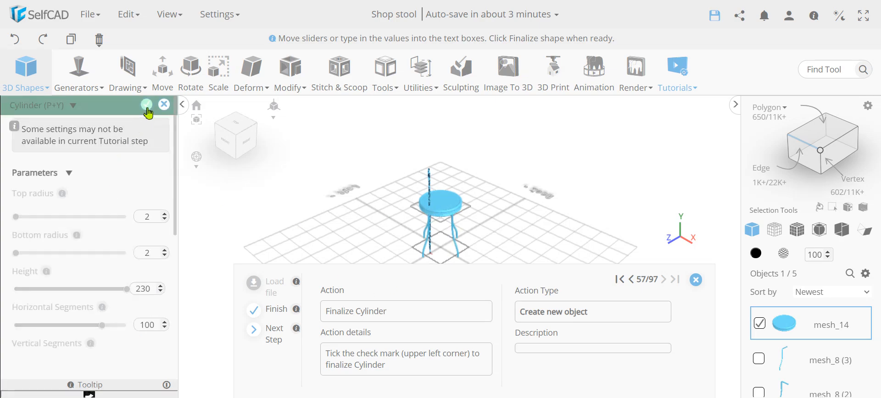
{"action": "left_click", "coordinate": [146, 106]}
Start a Bend on the thin cylinder and turn on Dynamic Origin
{"action": "left_click", "coordinate": [251, 76]}
{"action": "left_click", "coordinate": [293, 185]}
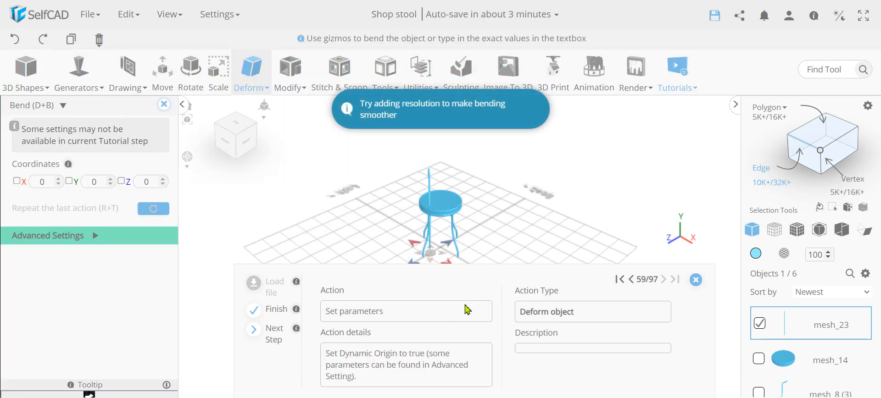
{"action": "left_click", "coordinate": [95, 240]}
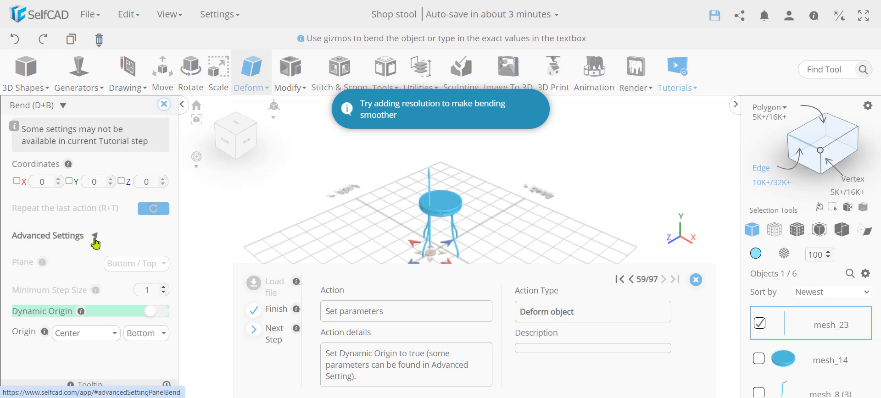
{"action": "scroll", "coordinate": [105, 298], "scroll_direction": "down", "scroll_amount": 1}
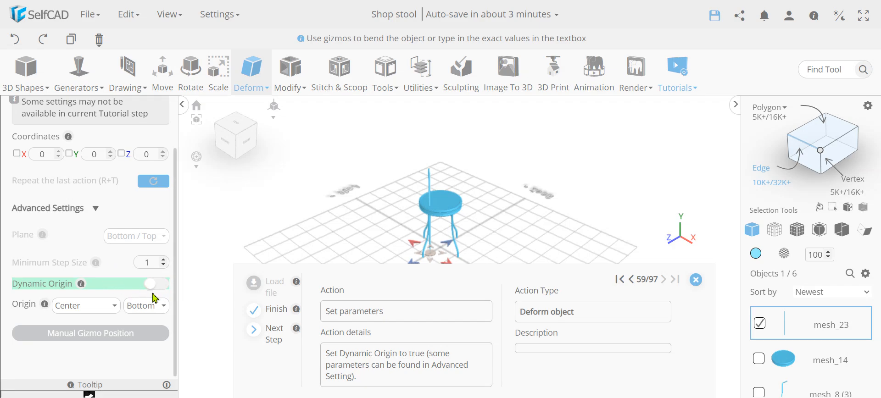
{"action": "scroll", "coordinate": [489, 226], "scroll_direction": "up", "scroll_amount": 5}
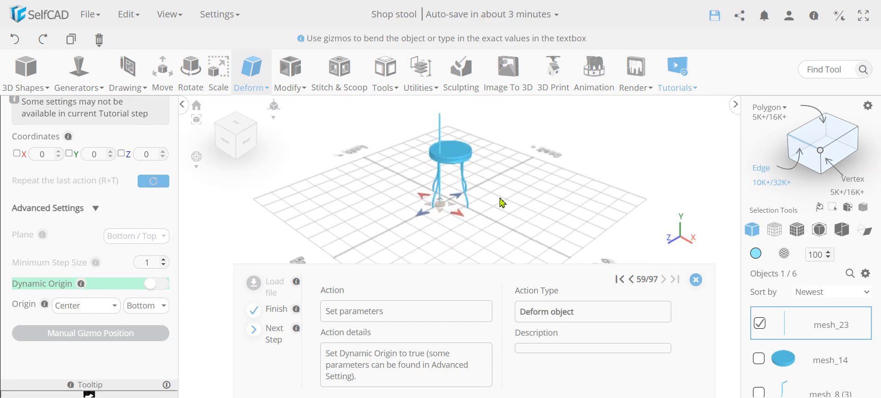
{"action": "scroll", "coordinate": [459, 183], "scroll_direction": "down", "scroll_amount": 2}
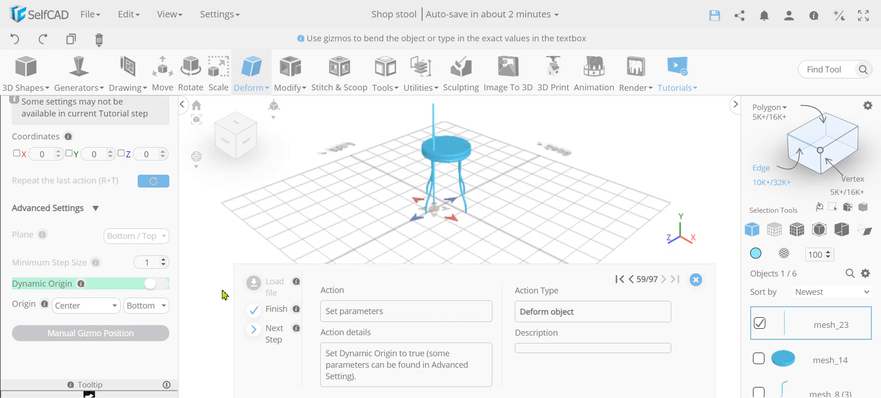
{"action": "left_click", "coordinate": [161, 284]}
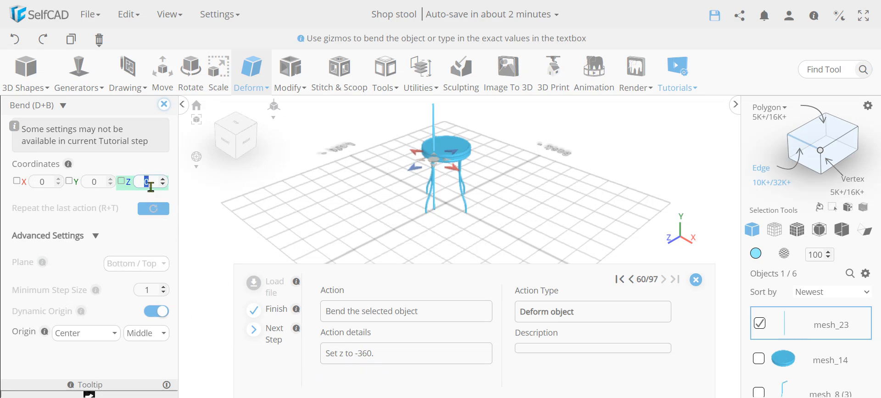
Bend the thin cylinder by -360 on Z into a closed ring and finish the bend
{"action": "type", "text": "-3-3"}
{"action": "key", "text": "Return"}
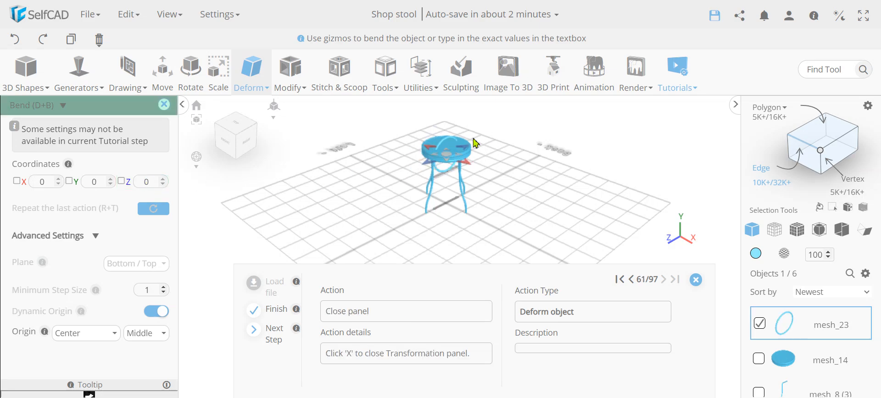
{"action": "scroll", "coordinate": [452, 149], "scroll_direction": "up", "scroll_amount": 5}
{"action": "left_click_drag", "start_coordinate": [583, 212], "coordinate": [441, 197]}
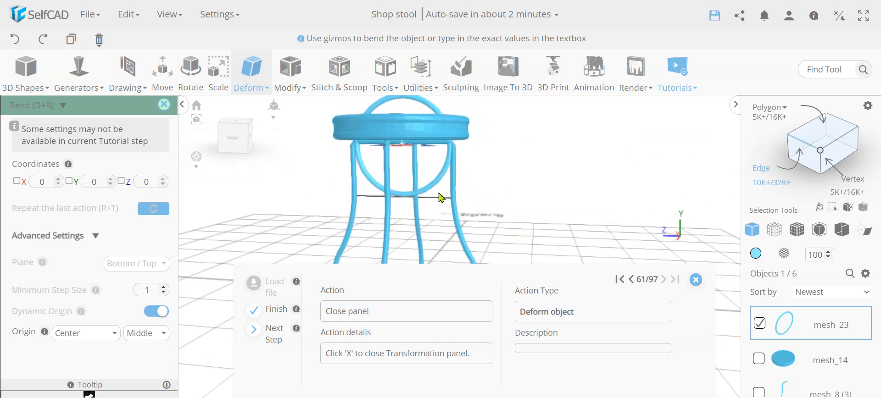
{"action": "left_click", "coordinate": [164, 107]}
Rotate the ring 90 degrees about Z
{"action": "left_click_drag", "start_coordinate": [262, 172], "coordinate": [247, 186]}
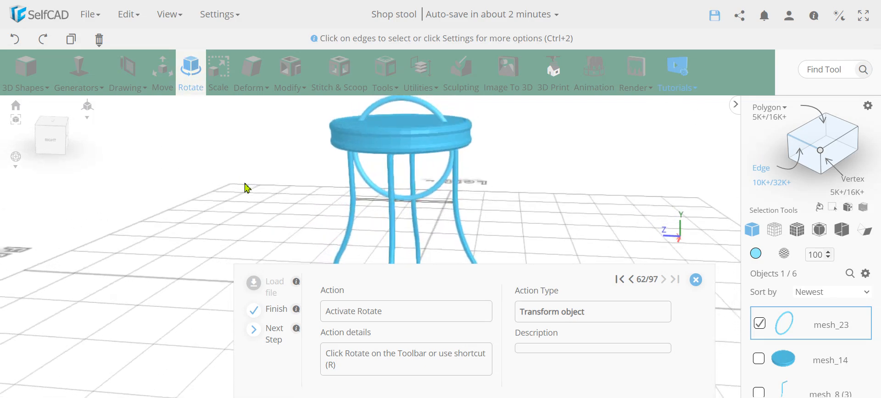
{"action": "left_click", "coordinate": [196, 85]}
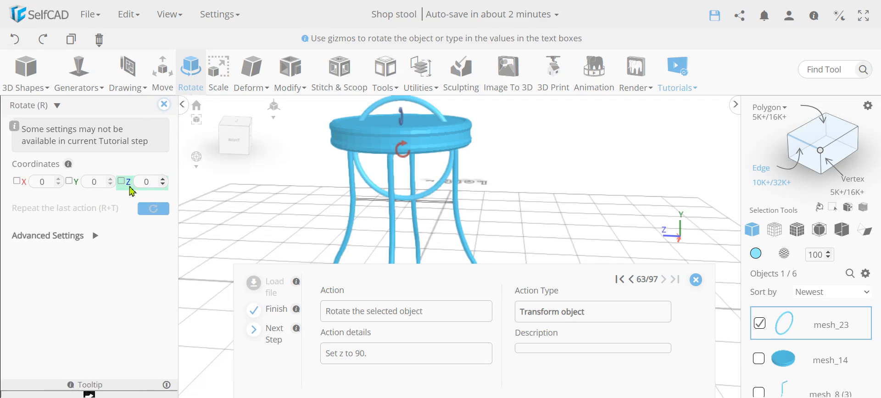
{"action": "left_click", "coordinate": [148, 183]}
{"action": "type", "text": "90"}
{"action": "key", "text": "Return"}
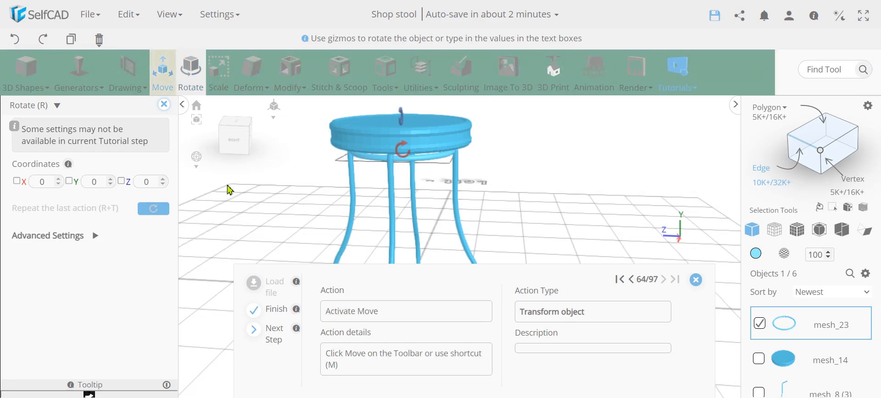
Center the ring on the grid and move it to a Y position of 100
{"action": "left_click", "coordinate": [161, 85]}
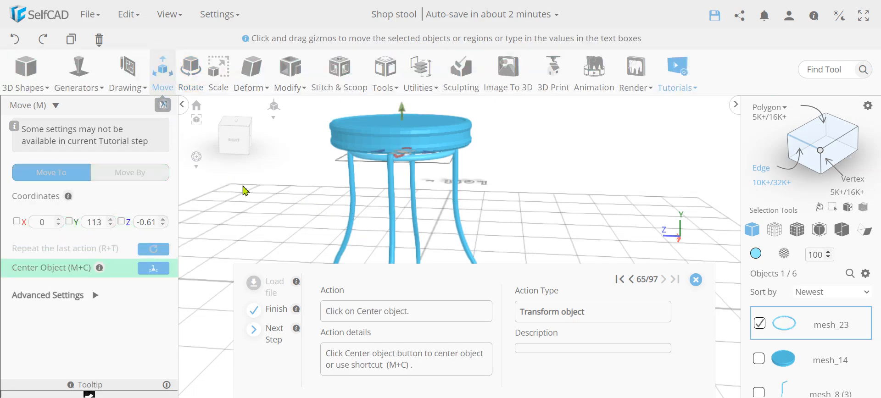
{"action": "left_click", "coordinate": [154, 271]}
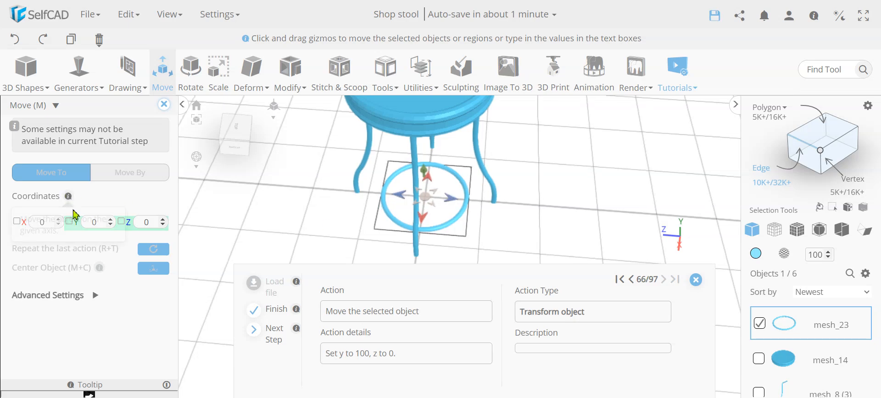
{"action": "scroll", "coordinate": [451, 240], "scroll_direction": "up", "scroll_amount": 4}
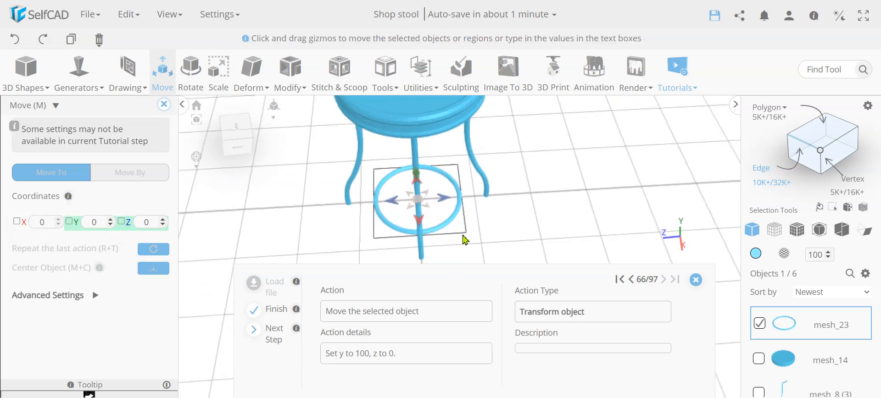
{"action": "mouse_move", "coordinate": [436, 219]}
{"action": "right_mouse_down"}
{"action": "mouse_move", "coordinate": [388, 222]}
{"action": "mouse_move", "coordinate": [550, 203]}
{"action": "mouse_move", "coordinate": [568, 212]}
{"action": "mouse_move", "coordinate": [440, 224]}
{"action": "right_mouse_up"}
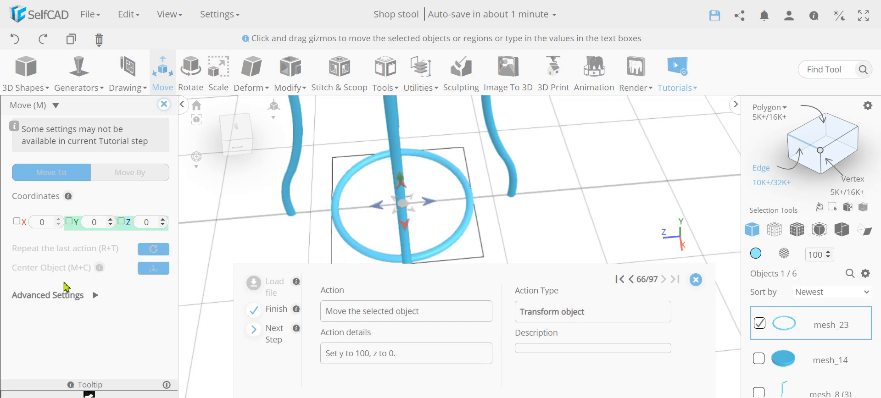
{"action": "double_click", "coordinate": [94, 224]}
{"action": "type", "text": "100"}
{"action": "key", "text": "Return"}
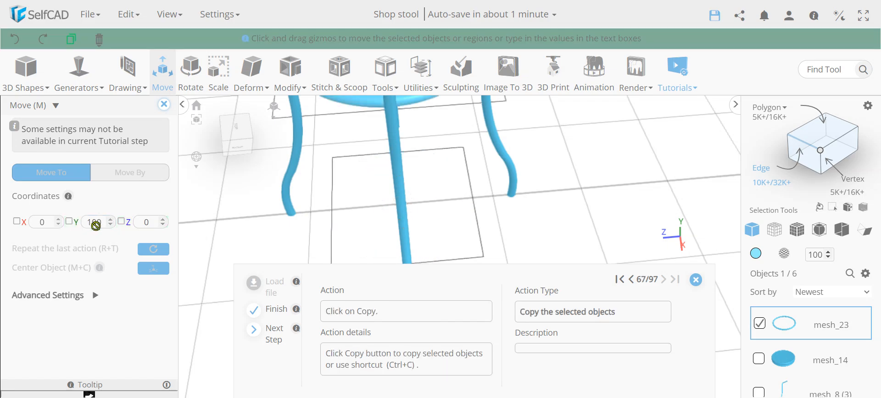
Copy the ring and move the copy down to a Y position of 25
{"action": "scroll", "coordinate": [403, 183], "scroll_direction": "down", "scroll_amount": 4}
{"action": "right_click_drag", "start_coordinate": [403, 182], "coordinate": [418, 148]}
{"action": "middle_click_drag", "start_coordinate": [419, 148], "coordinate": [439, 187]}
{"action": "right_click_drag", "start_coordinate": [346, 193], "coordinate": [424, 163]}
{"action": "scroll", "coordinate": [424, 163], "scroll_direction": "up", "scroll_amount": 5}
{"action": "right_click_drag", "start_coordinate": [294, 163], "coordinate": [322, 179]}
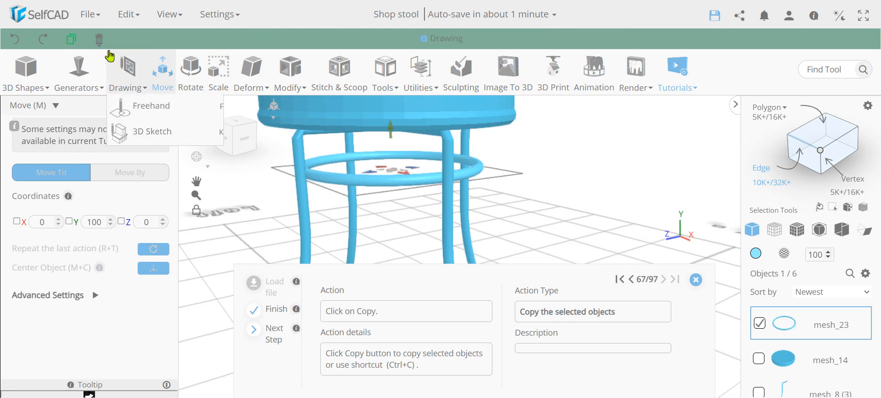
{"action": "left_click", "coordinate": [70, 40]}
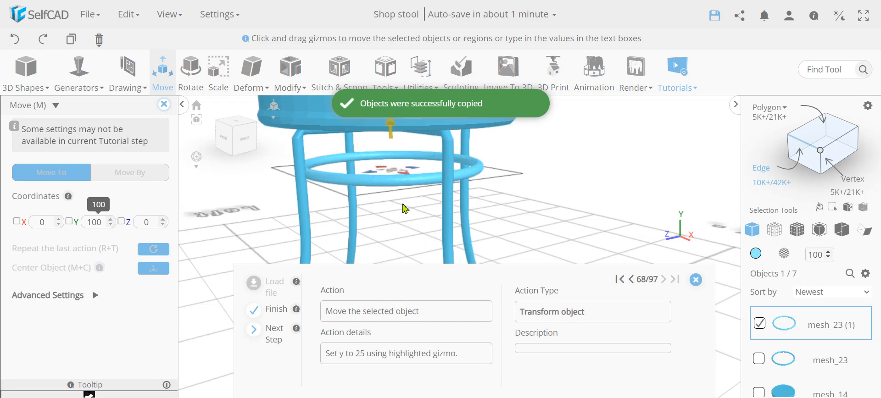
{"action": "scroll", "coordinate": [405, 209], "scroll_direction": "down", "scroll_amount": 3}
{"action": "left_click_drag", "start_coordinate": [398, 139], "coordinate": [403, 220]}
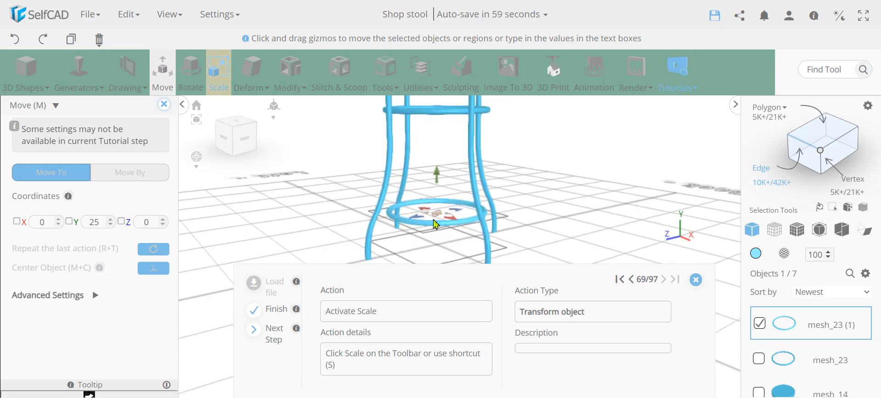
Scale the lower ring to an X size of 107 with Keep Proportion turned on
{"action": "left_click", "coordinate": [226, 92]}
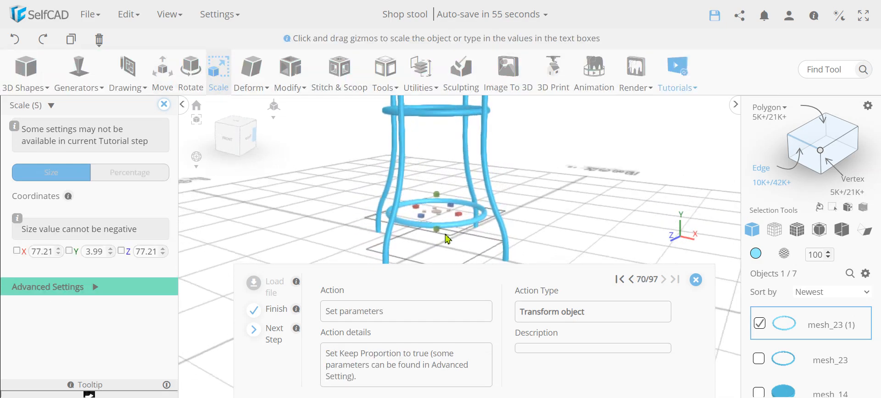
{"action": "left_click", "coordinate": [96, 288]}
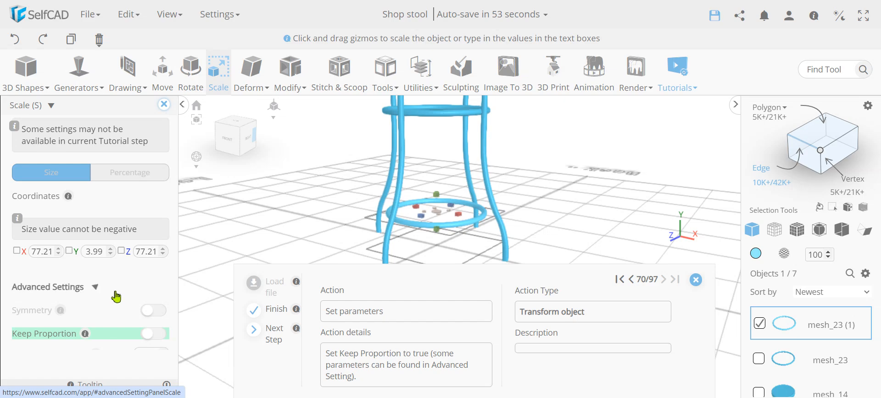
{"action": "left_click", "coordinate": [157, 280]}
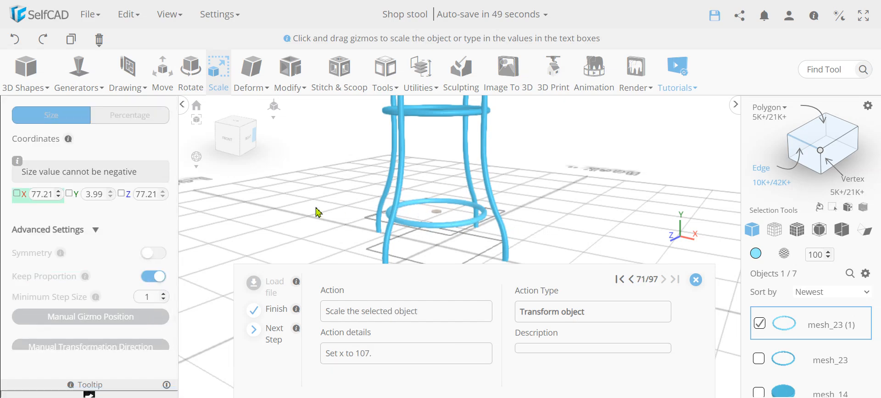
{"action": "double_click", "coordinate": [39, 195]}
{"action": "type", "text": "107"}
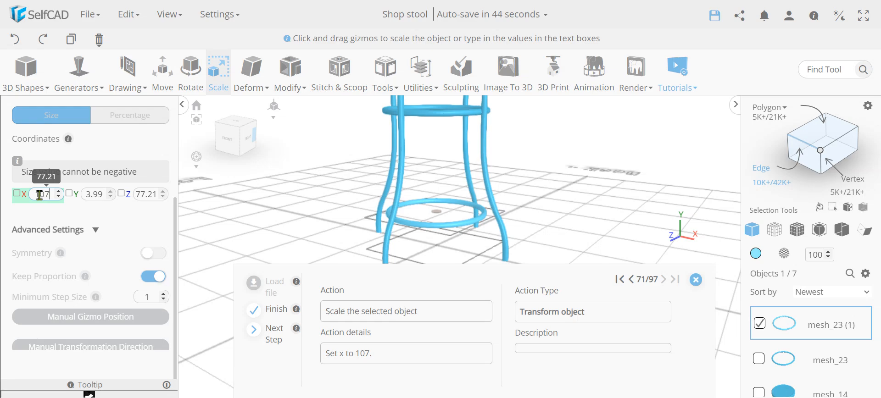
{"action": "key", "text": "Return"}
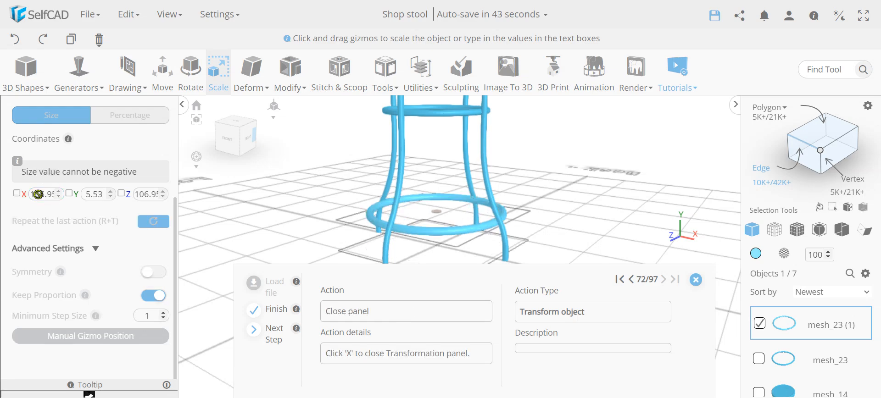
Check how both rings fit against the stool legs and finish the scaling
{"action": "left_click_drag", "start_coordinate": [405, 211], "coordinate": [409, 226]}
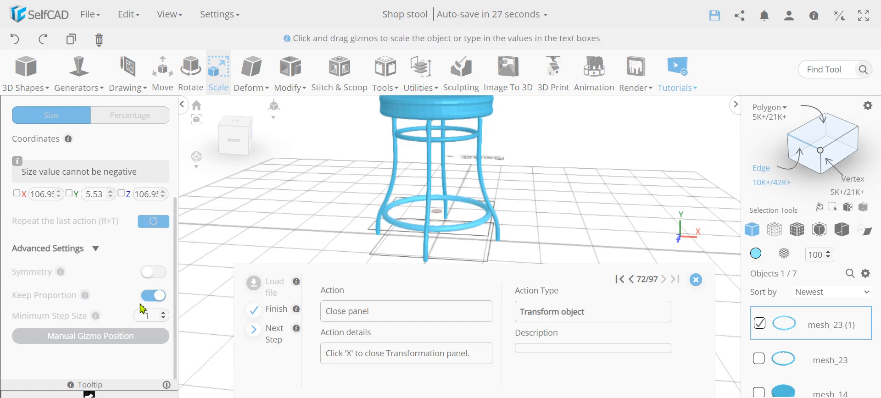
{"action": "scroll", "coordinate": [440, 235], "scroll_direction": "up", "scroll_amount": 2}
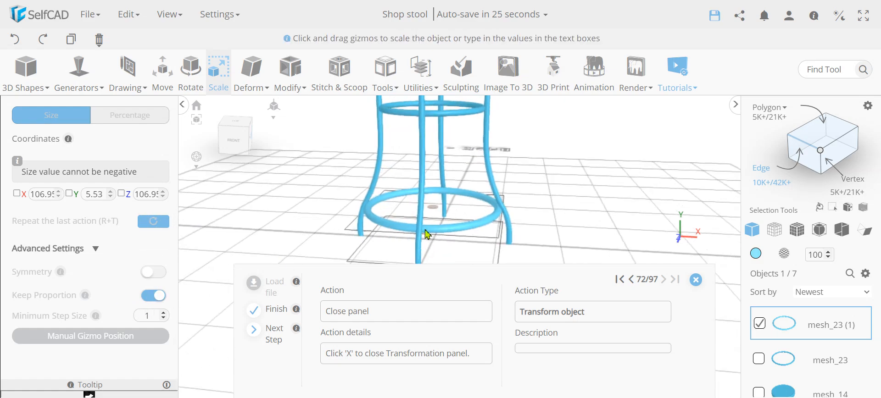
{"action": "scroll", "coordinate": [452, 235], "scroll_direction": "down", "scroll_amount": 3}
{"action": "scroll", "coordinate": [456, 161], "scroll_direction": "up", "scroll_amount": 4}
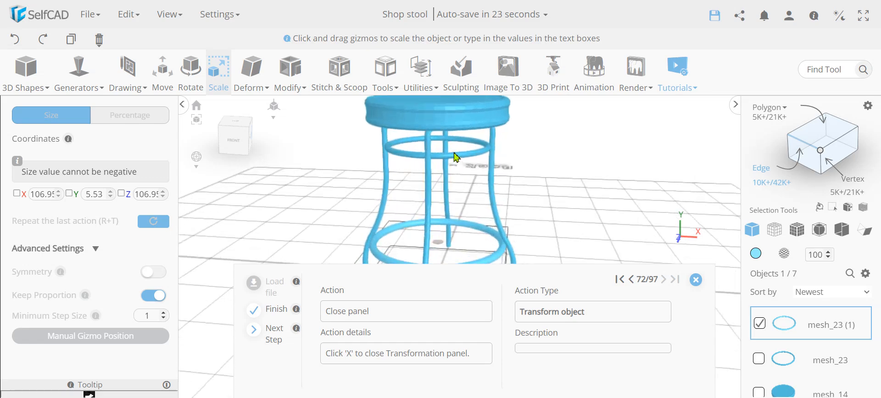
{"action": "scroll", "coordinate": [471, 158], "scroll_direction": "down", "scroll_amount": 3}
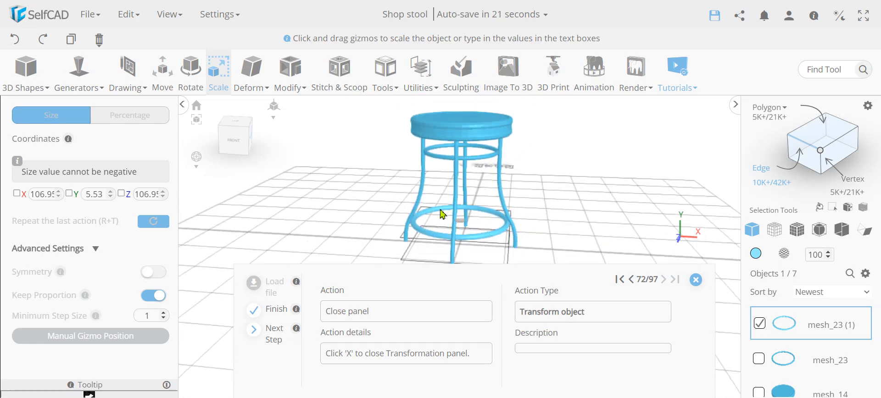
{"action": "left_click_drag", "start_coordinate": [482, 193], "coordinate": [487, 206]}
{"action": "left_click_drag", "start_coordinate": [360, 225], "coordinate": [370, 194]}
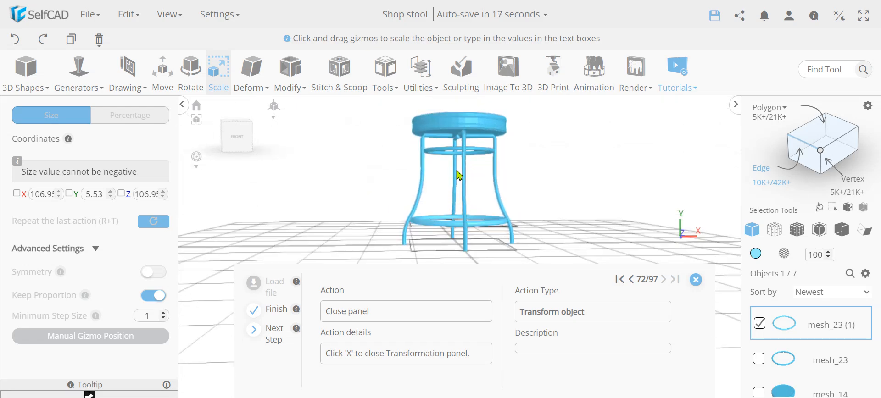
{"action": "scroll", "coordinate": [148, 163], "scroll_direction": "up", "scroll_amount": 2}
{"action": "left_click", "coordinate": [164, 105]}
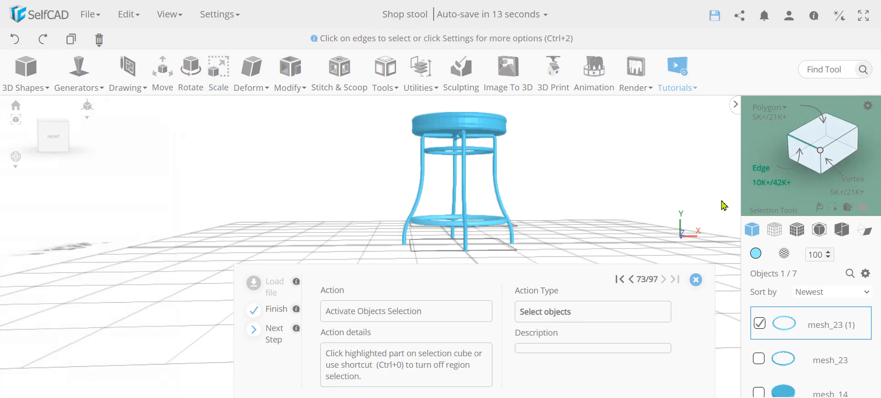
Switch to object selection, add the upper ring to the selected lower ring and group the two
{"action": "left_click", "coordinate": [802, 145]}
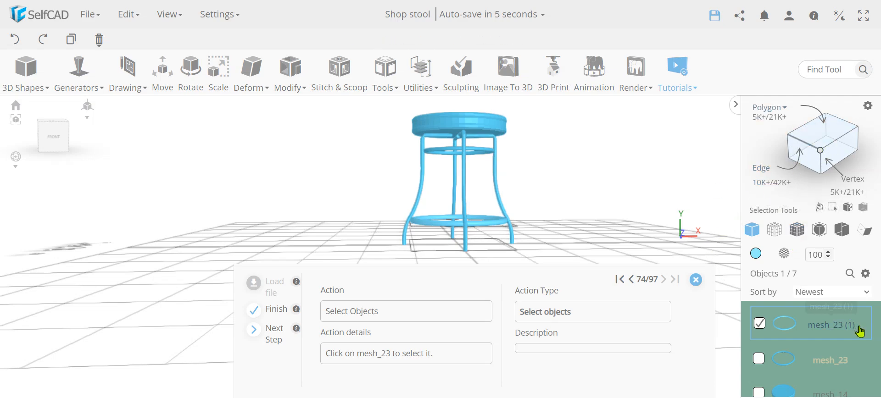
{"action": "left_click", "coordinate": [759, 360]}
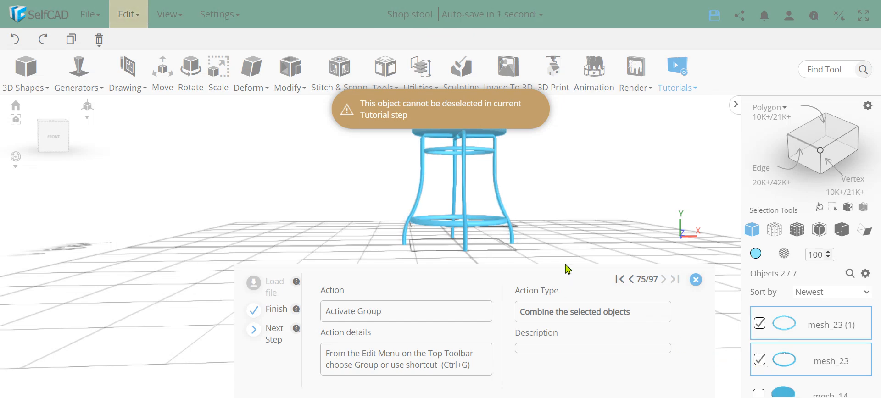
{"action": "scroll", "coordinate": [832, 347], "scroll_direction": "down", "scroll_amount": 2}
{"action": "scroll", "coordinate": [823, 349], "scroll_direction": "up", "scroll_amount": 2}
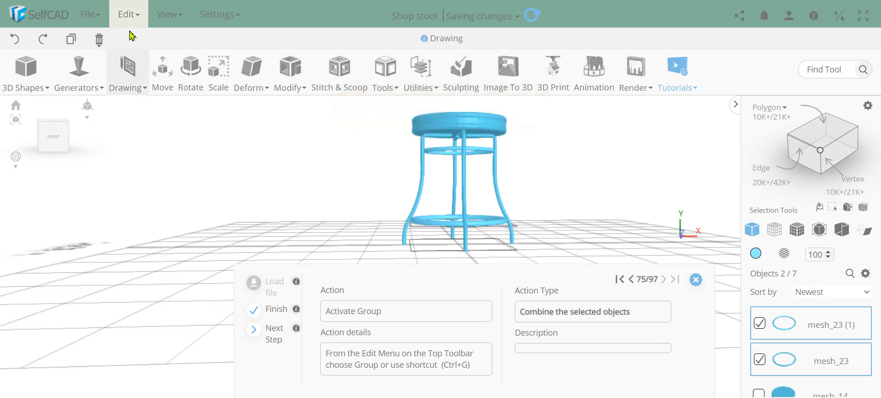
{"action": "left_click", "coordinate": [124, 15]}
{"action": "left_click", "coordinate": [141, 119]}
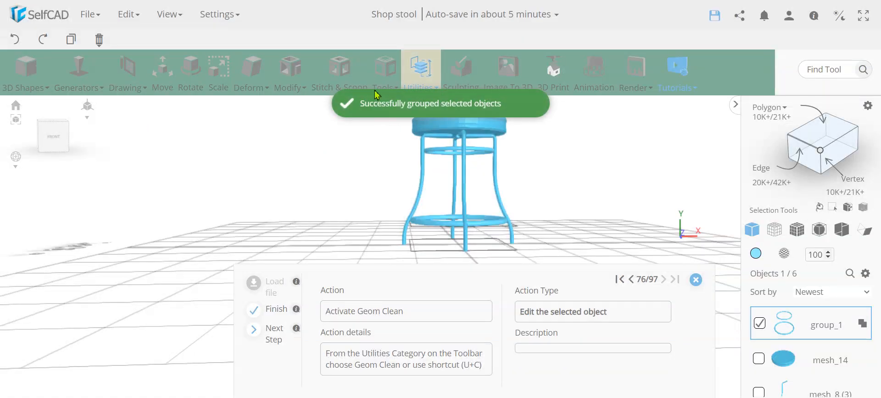
Examine the stool from several angles and close up, checking how the upper and lower rings meet the legs
{"action": "left_click", "coordinate": [422, 73]}
{"action": "mouse_move", "coordinate": [543, 173]}
{"action": "right_mouse_down"}
{"action": "mouse_move", "coordinate": [543, 191]}
{"action": "mouse_move", "coordinate": [534, 182]}
{"action": "right_mouse_up"}
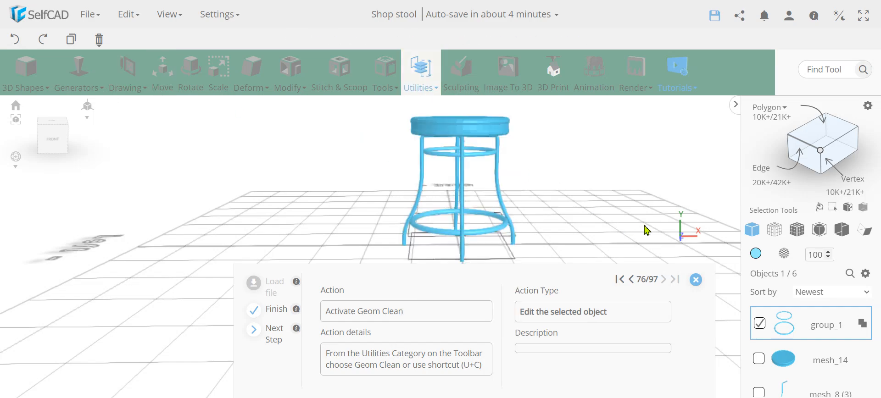
{"action": "right_click_drag", "start_coordinate": [458, 222], "coordinate": [424, 180]}
{"action": "scroll", "coordinate": [427, 180], "scroll_direction": "down", "scroll_amount": 3}
{"action": "scroll", "coordinate": [425, 174], "scroll_direction": "up", "scroll_amount": 6}
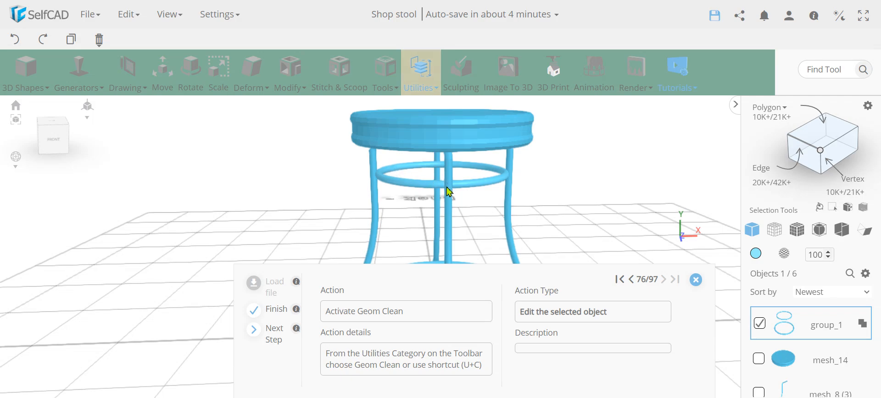
{"action": "scroll", "coordinate": [448, 191], "scroll_direction": "down", "scroll_amount": 2}
{"action": "right_click_drag", "start_coordinate": [448, 191], "coordinate": [417, 235]}
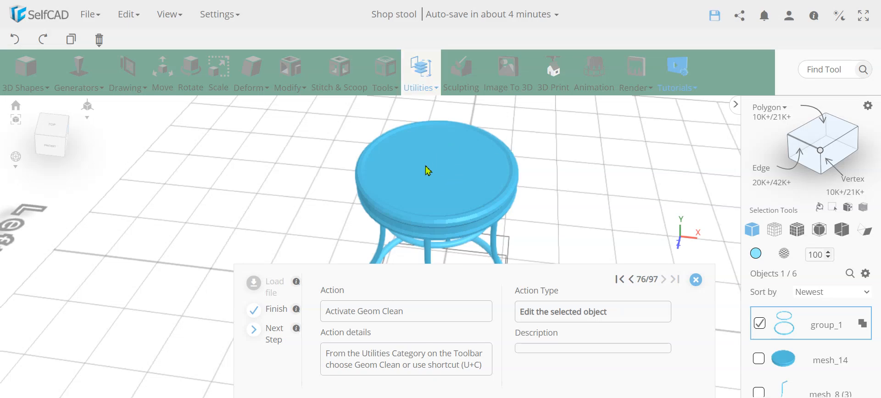
{"action": "right_click_drag", "start_coordinate": [424, 165], "coordinate": [443, 132]}
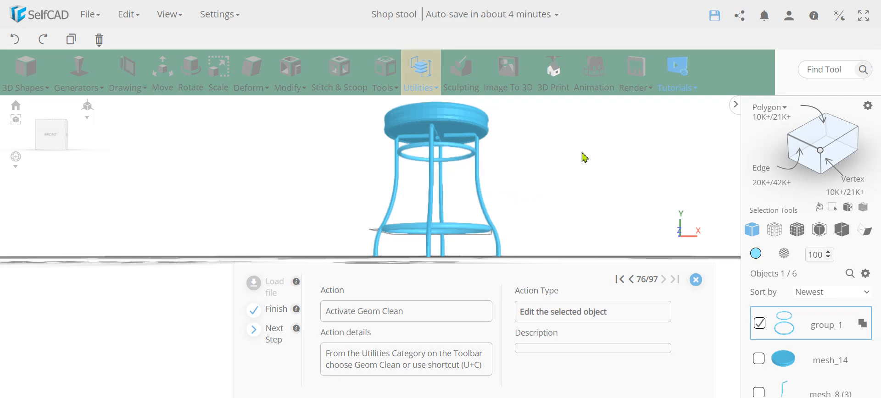
{"action": "right_click_drag", "start_coordinate": [579, 183], "coordinate": [648, 224]}
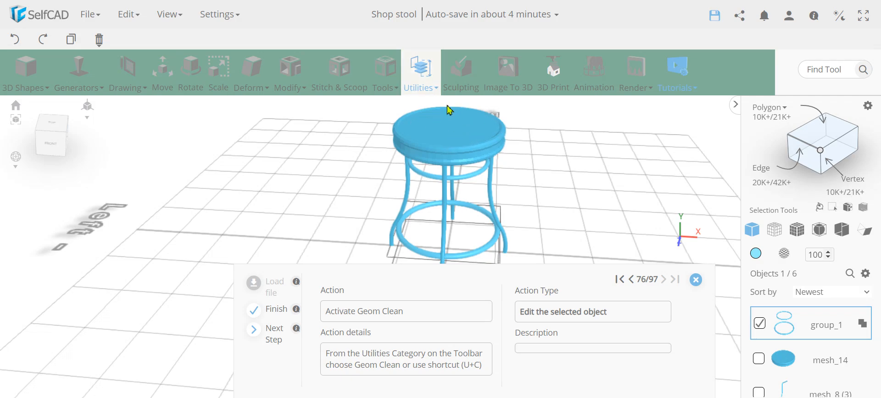
{"action": "right_click_drag", "start_coordinate": [476, 187], "coordinate": [444, 135]}
{"action": "scroll", "coordinate": [445, 140], "scroll_direction": "up", "scroll_amount": 5}
{"action": "right_click_drag", "start_coordinate": [390, 174], "coordinate": [416, 189]}
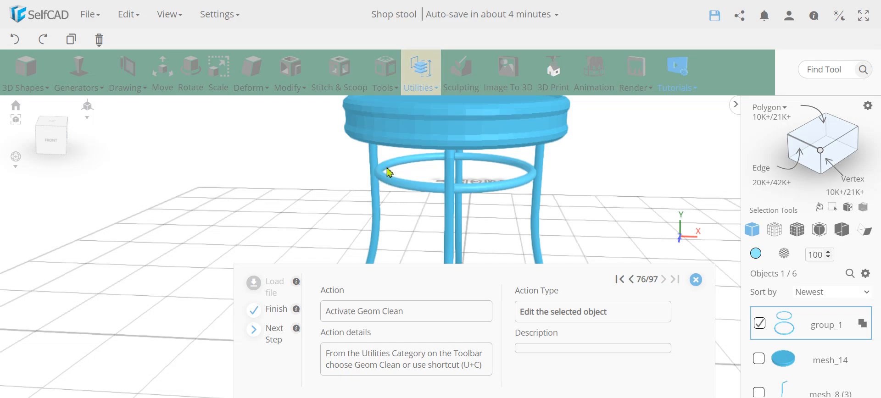
{"action": "scroll", "coordinate": [384, 172], "scroll_direction": "down", "scroll_amount": 5}
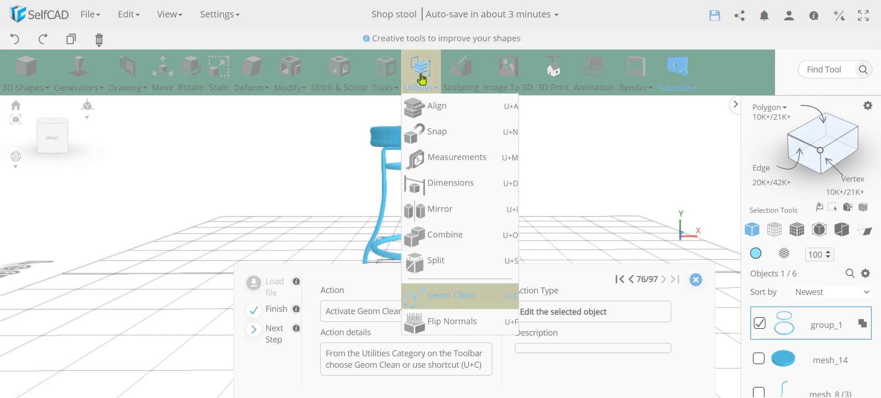
Run Geom Clean on the grouped rings with Remove Inner Faces turned on and finalize it
{"action": "left_click", "coordinate": [460, 304]}
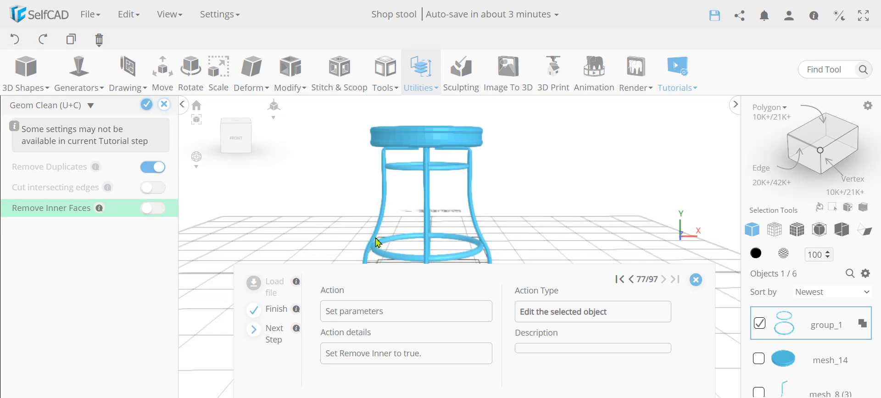
{"action": "left_click_drag", "start_coordinate": [418, 212], "coordinate": [408, 251]}
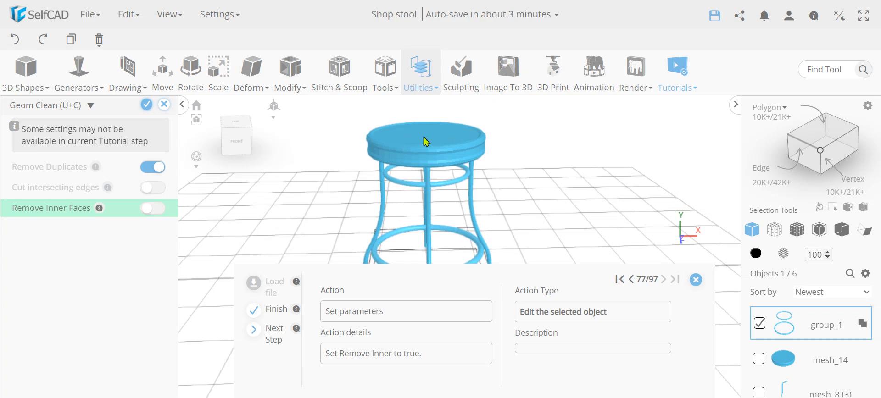
{"action": "left_click", "coordinate": [157, 210]}
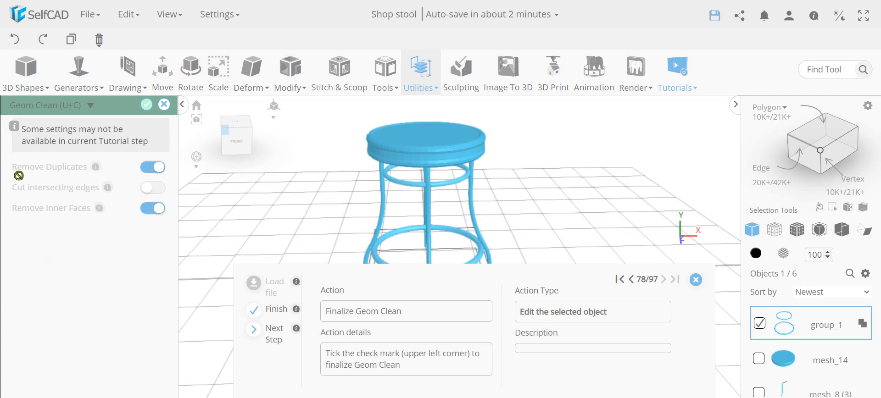
{"action": "mouse_move", "coordinate": [97, 209]}
{"action": "left_click", "coordinate": [146, 106]}
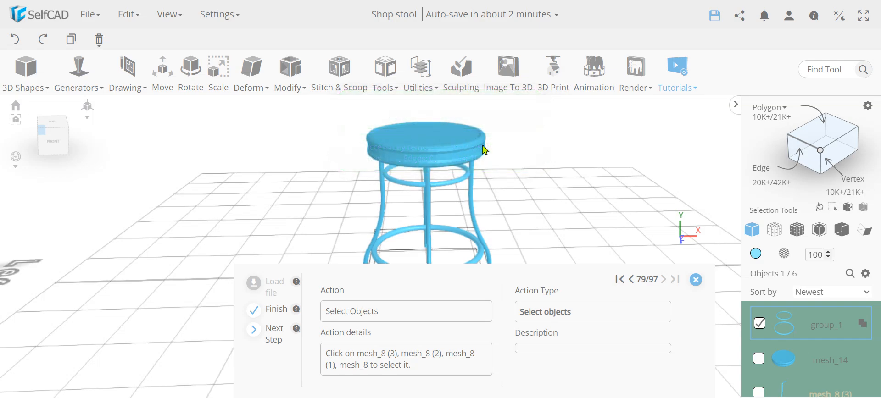
Add the four legs mesh_8 (3), mesh_8 (2), mesh_8 (1) and mesh_8 to the selected ring group
{"action": "left_click_drag", "start_coordinate": [329, 202], "coordinate": [439, 224]}
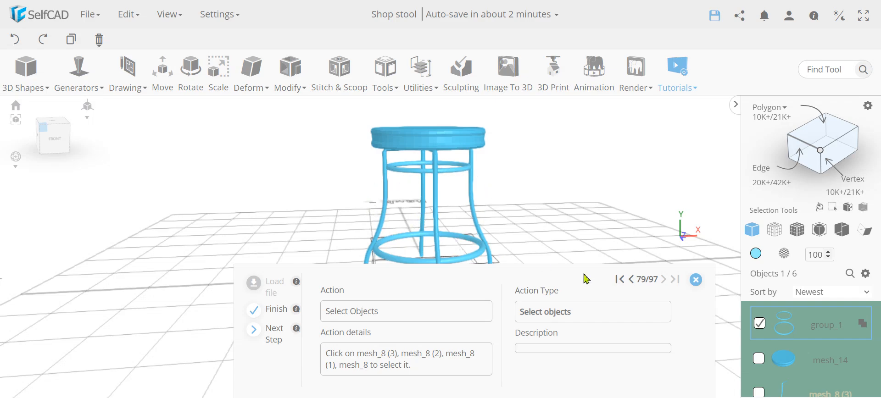
{"action": "scroll", "coordinate": [775, 333], "scroll_direction": "down", "scroll_amount": 1}
{"action": "left_click", "coordinate": [759, 336]}
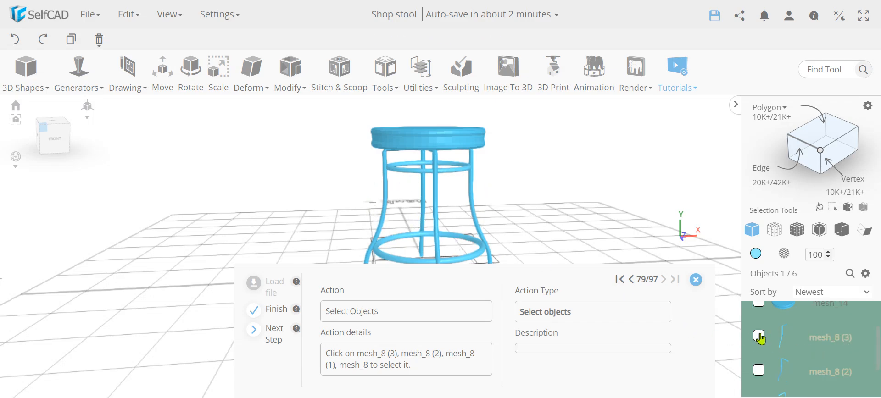
{"action": "left_click", "coordinate": [760, 373]}
{"action": "scroll", "coordinate": [761, 379], "scroll_direction": "down", "scroll_amount": 1}
{"action": "left_click", "coordinate": [759, 346]}
{"action": "left_click", "coordinate": [759, 381]}
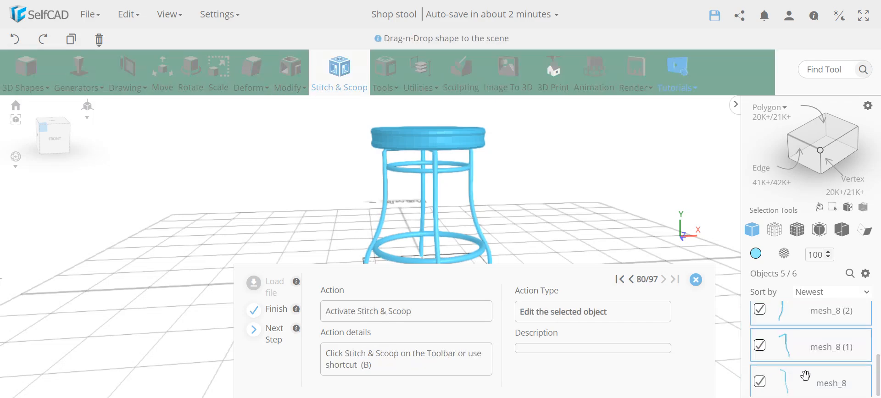
Merge the selected legs and rings into one object with a Stitch & Scoop Union
{"action": "scroll", "coordinate": [779, 362], "scroll_direction": "up", "scroll_amount": 3}
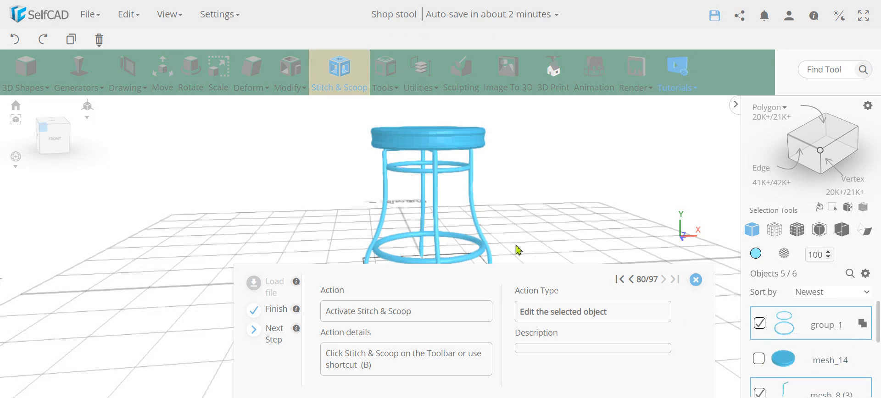
{"action": "left_click", "coordinate": [341, 71]}
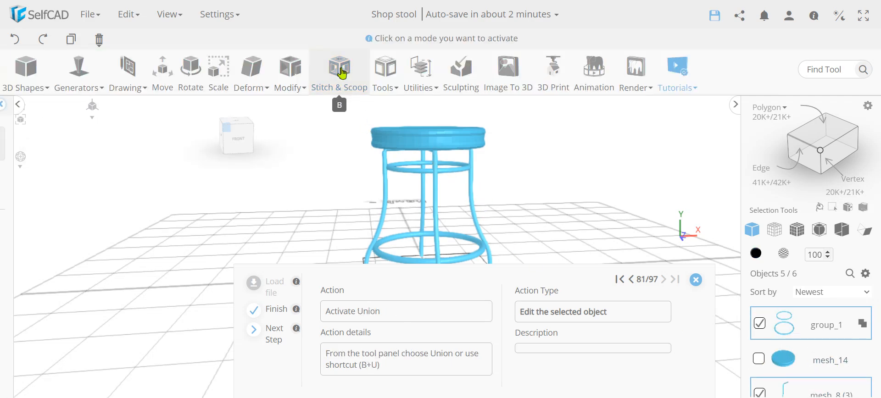
{"action": "left_click", "coordinate": [24, 182]}
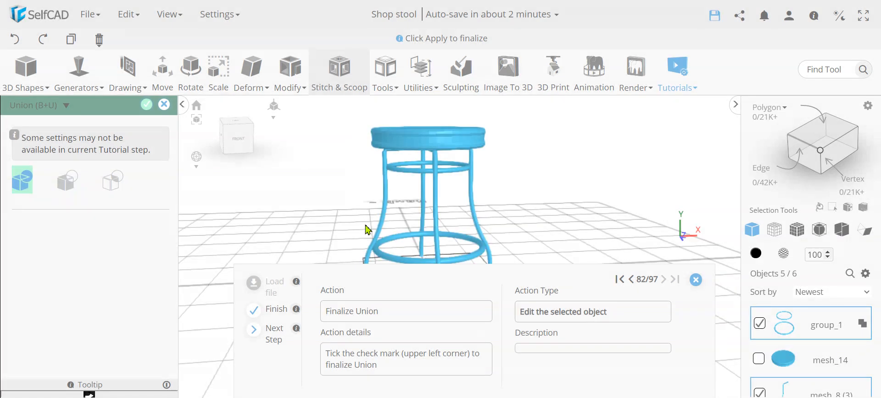
{"action": "left_click", "coordinate": [146, 107]}
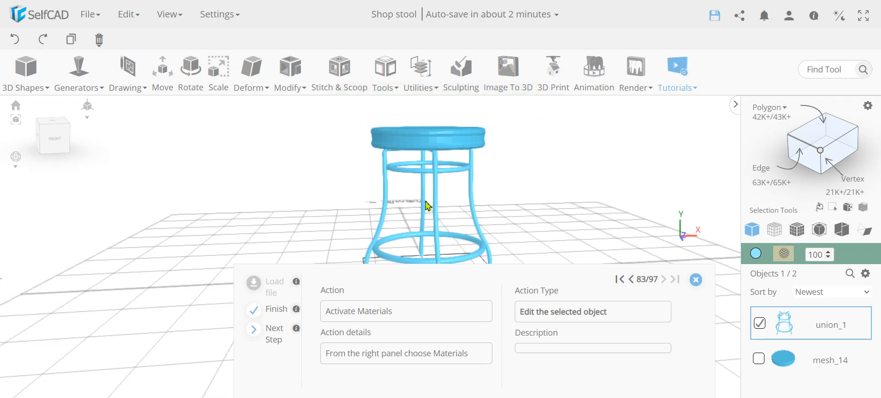
Give the united stool frame a Physical Material and set its Metalness to 1
{"action": "right_click_drag", "start_coordinate": [386, 199], "coordinate": [390, 199]}
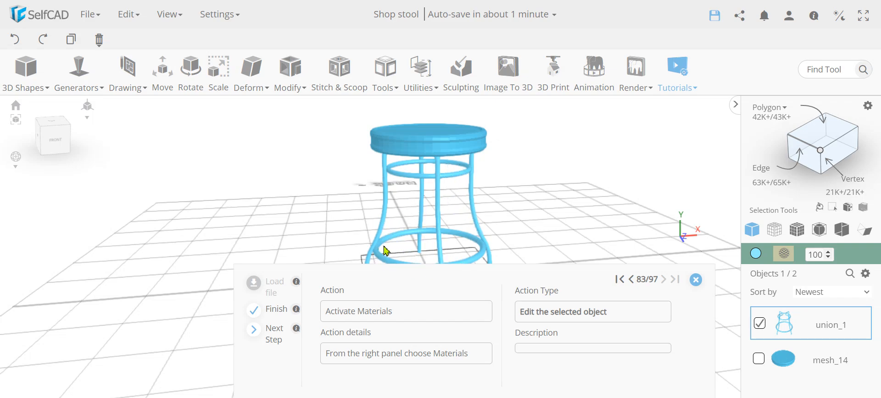
{"action": "left_click", "coordinate": [385, 71]}
{"action": "scroll", "coordinate": [539, 222], "scroll_direction": "down", "scroll_amount": 2}
{"action": "scroll", "coordinate": [471, 189], "scroll_direction": "up", "scroll_amount": 2}
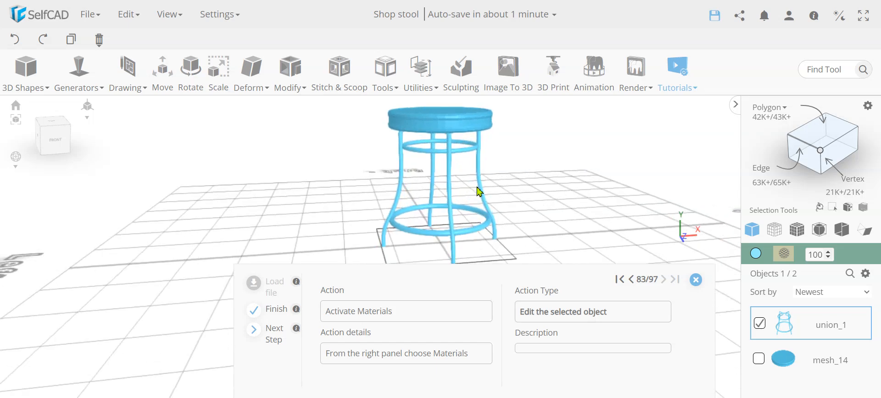
{"action": "left_click", "coordinate": [783, 255]}
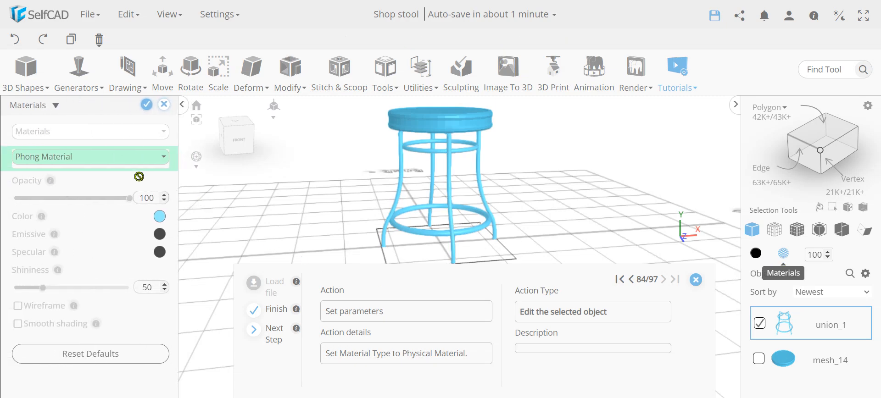
{"action": "left_click", "coordinate": [115, 158]}
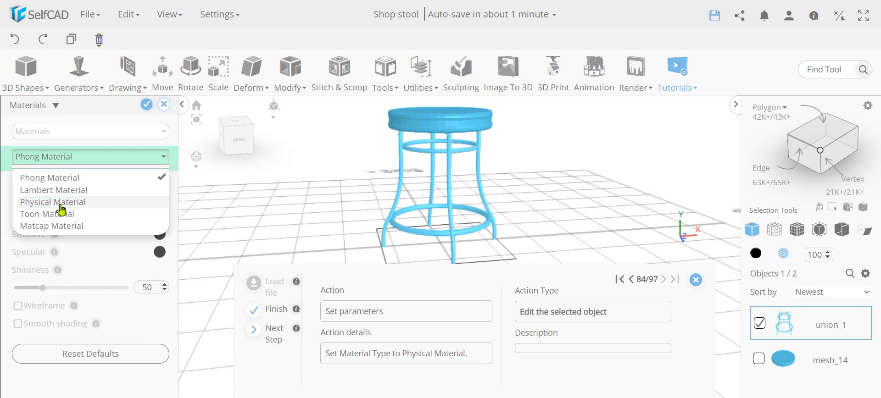
{"action": "left_click", "coordinate": [60, 203]}
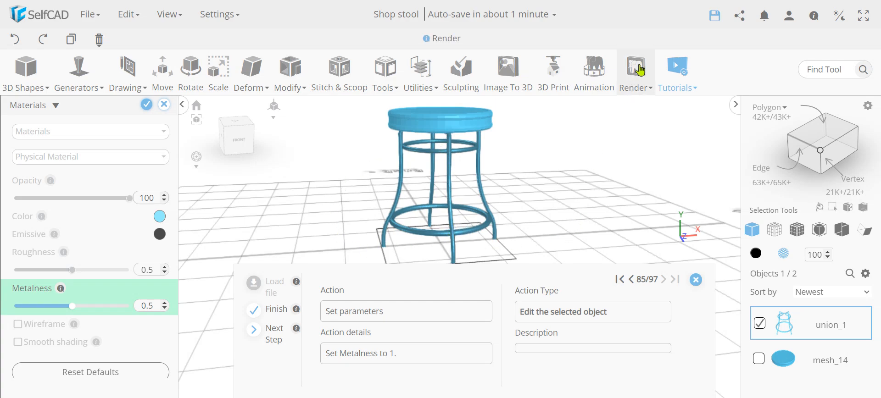
{"action": "mouse_move", "coordinate": [635, 71]}
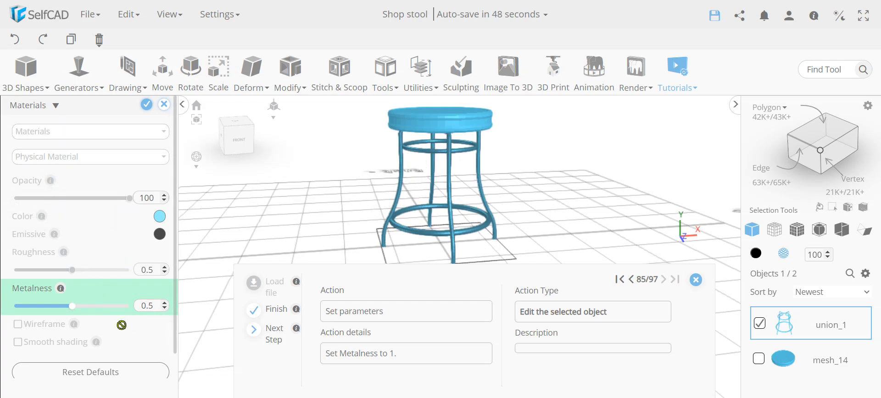
{"action": "double_click", "coordinate": [150, 308]}
{"action": "type", "text": "1"}
{"action": "key", "text": "Return"}
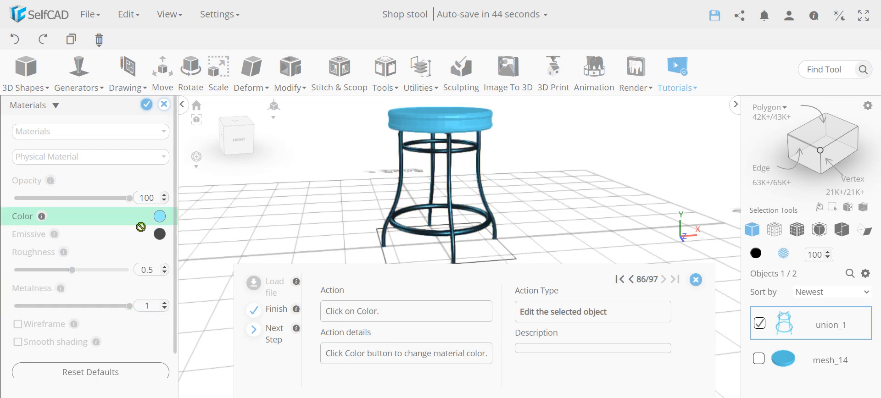
Color the frame's material Apricot from the palette and finalize the material
{"action": "left_click", "coordinate": [160, 216]}
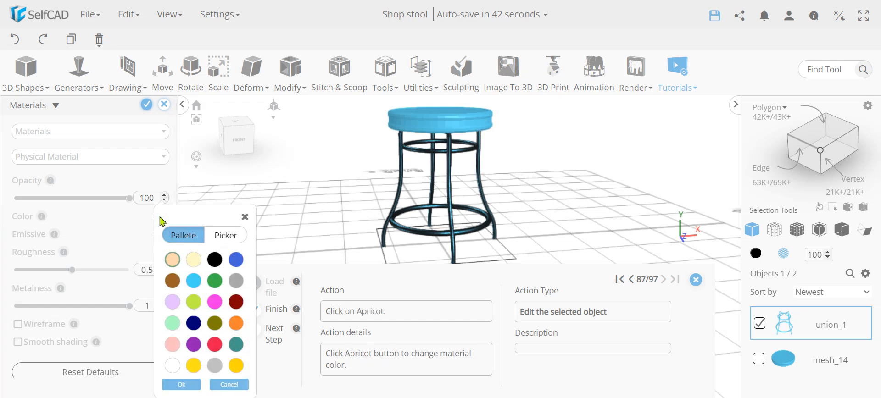
{"action": "left_click", "coordinate": [175, 262]}
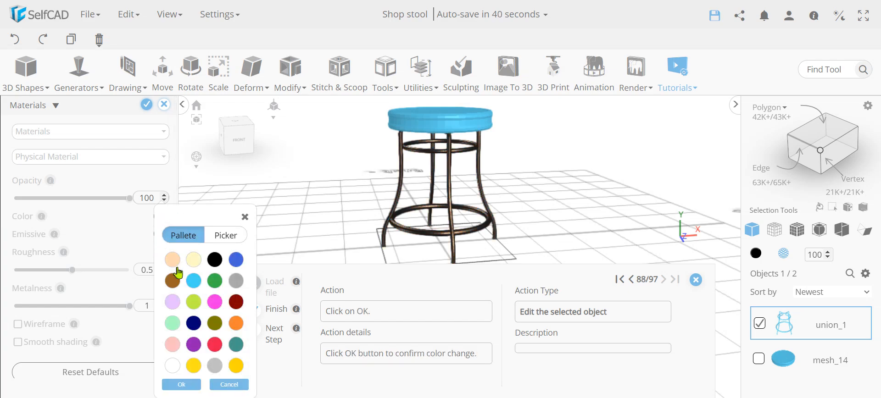
{"action": "left_click", "coordinate": [181, 385]}
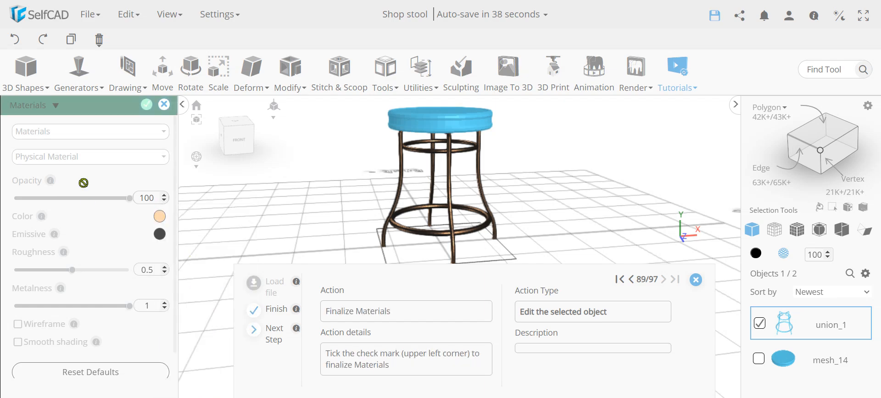
{"action": "left_click", "coordinate": [144, 106]}
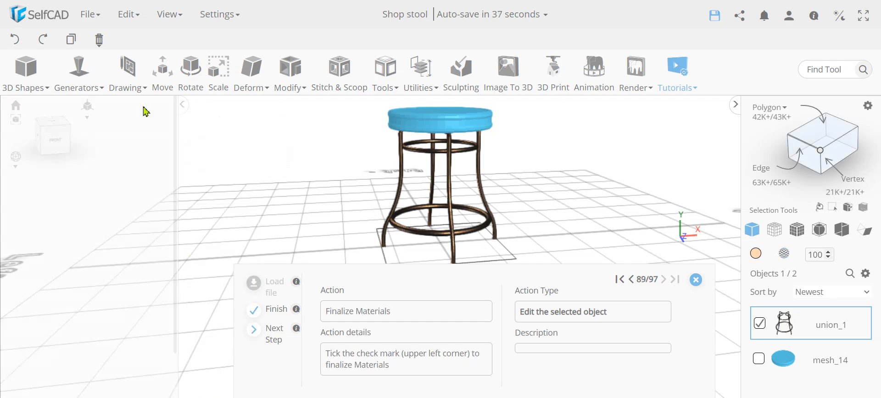
Select only the seat mesh_14 in place of union_1 and apply the Wood 1 texture to it
{"action": "left_click", "coordinate": [759, 325]}
{"action": "left_click", "coordinate": [758, 358]}
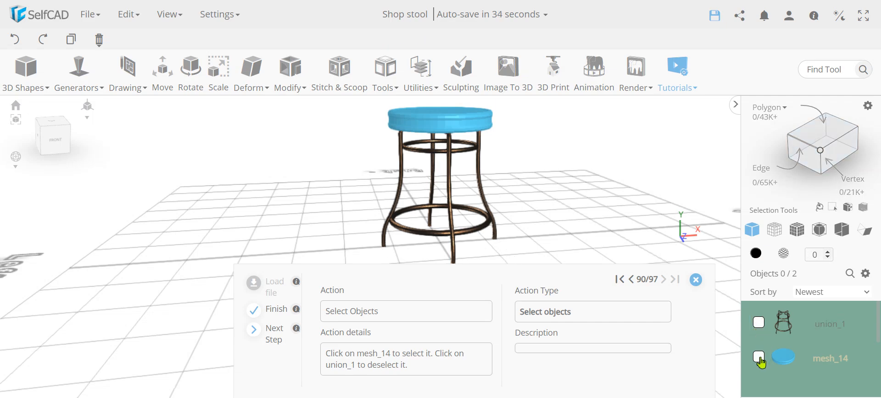
{"action": "left_click", "coordinate": [783, 253]}
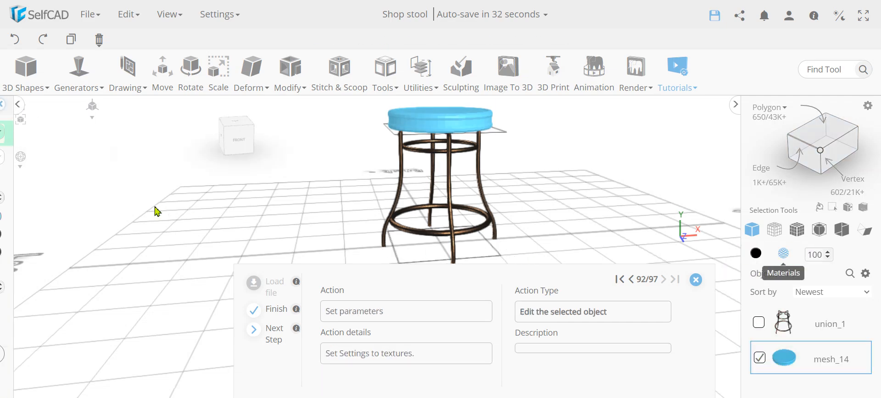
{"action": "left_click", "coordinate": [78, 137]}
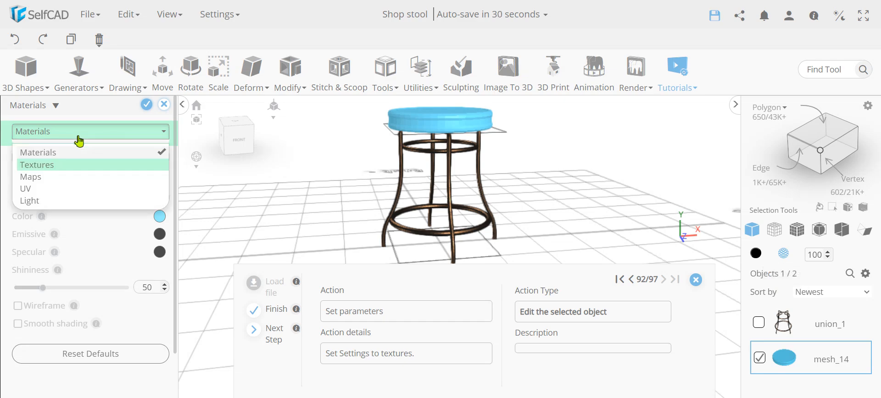
{"action": "left_click", "coordinate": [63, 168]}
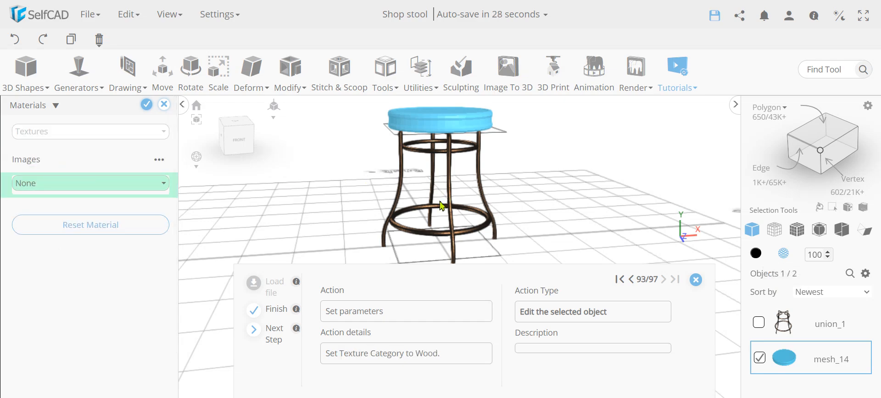
{"action": "left_click", "coordinate": [87, 183]}
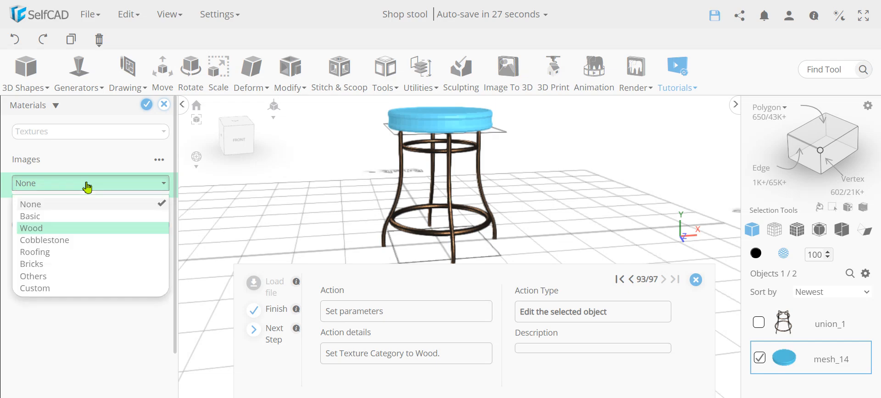
{"action": "left_click", "coordinate": [53, 229]}
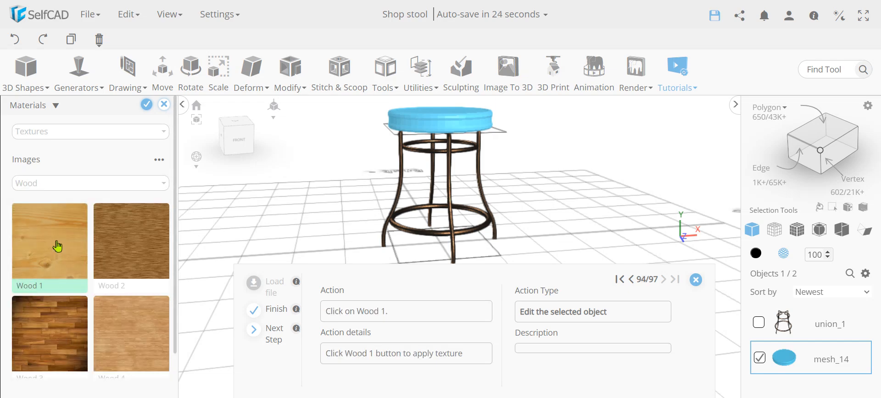
{"action": "left_click", "coordinate": [57, 246]}
Set the seat texture's UV mapping to Face UV, finalize the material and close the interactive tutorial
{"action": "left_click", "coordinate": [68, 133]}
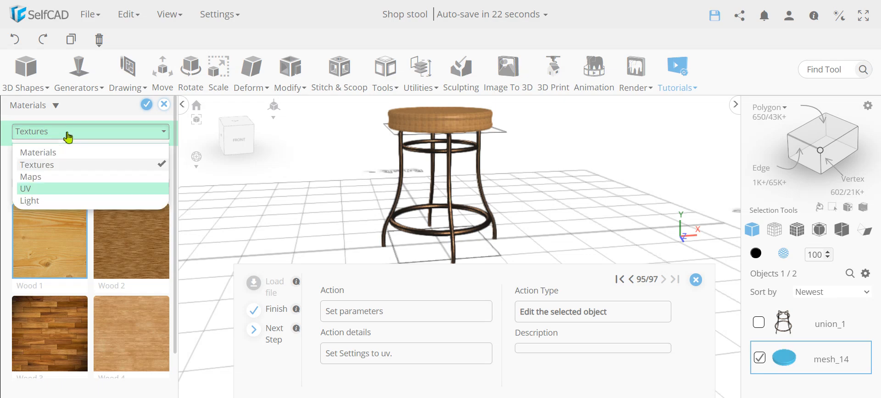
{"action": "left_click", "coordinate": [35, 189]}
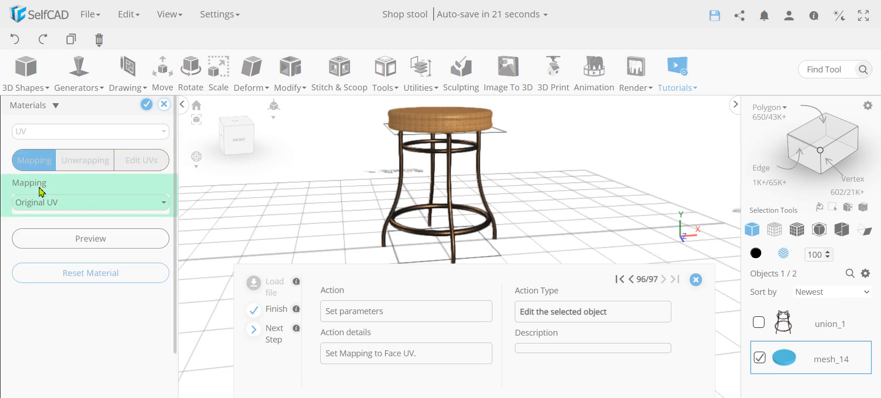
{"action": "left_click", "coordinate": [59, 204]}
{"action": "left_click", "coordinate": [50, 235]}
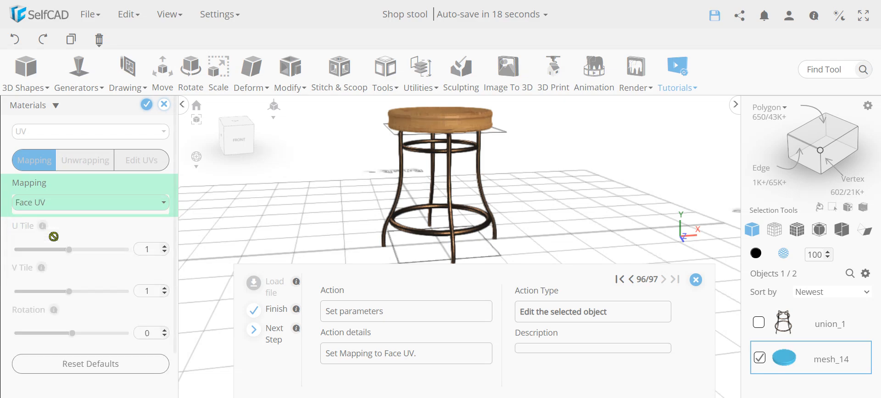
{"action": "left_click", "coordinate": [147, 105]}
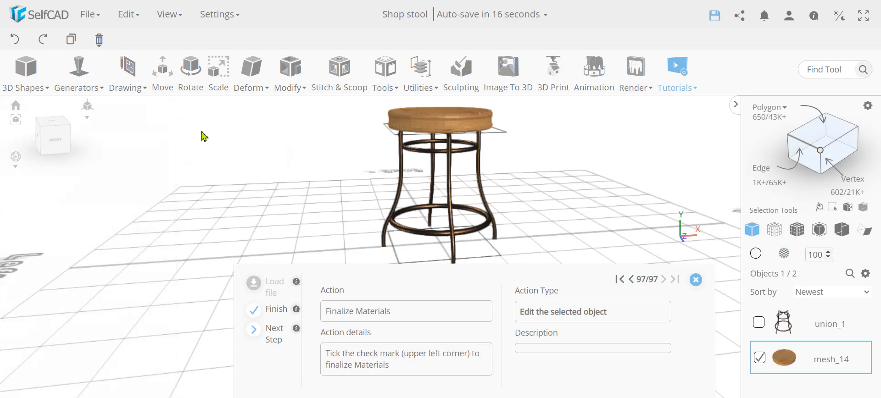
{"action": "left_click", "coordinate": [695, 280]}
Examine the finished stool's wooden seat, legs and rings from several sides, including the underside of the seat
{"action": "middle_click_drag", "start_coordinate": [482, 227], "coordinate": [489, 277]}
{"action": "right_click_drag", "start_coordinate": [476, 317], "coordinate": [424, 297]}
{"action": "scroll", "coordinate": [431, 250], "scroll_direction": "up", "scroll_amount": 5}
{"action": "scroll", "coordinate": [431, 253], "scroll_direction": "down", "scroll_amount": 4}
{"action": "right_click_drag", "start_coordinate": [433, 271], "coordinate": [477, 289]}
{"action": "middle_click_drag", "start_coordinate": [487, 330], "coordinate": [472, 276]}
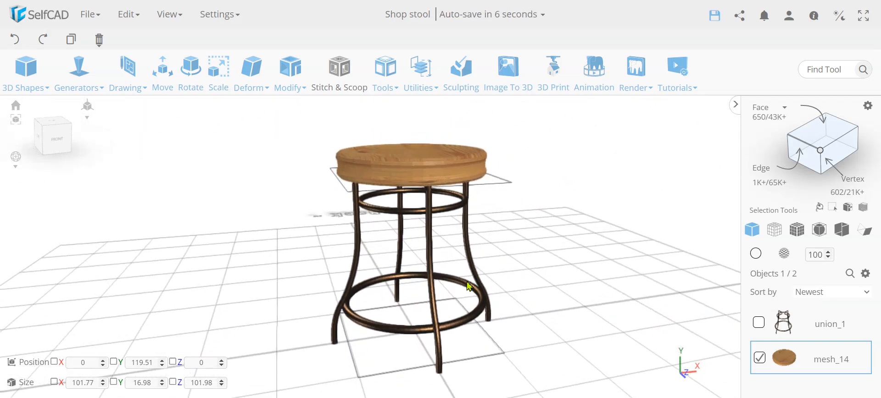
{"action": "right_click_drag", "start_coordinate": [436, 283], "coordinate": [321, 287]}
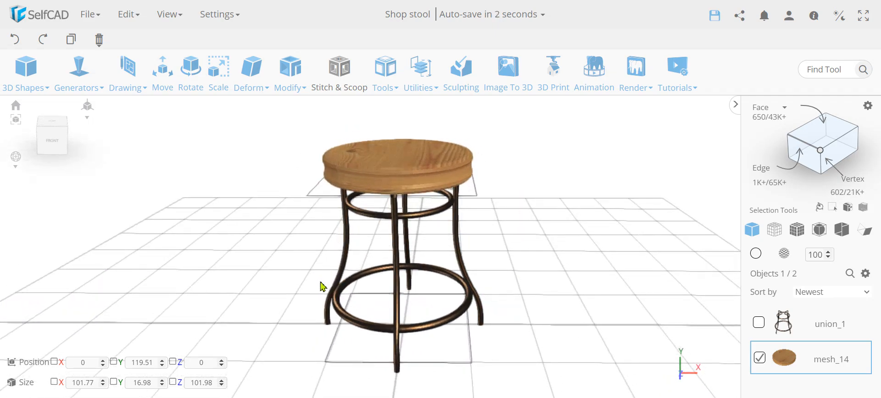
{"action": "scroll", "coordinate": [404, 171], "scroll_direction": "up", "scroll_amount": 5}
{"action": "scroll", "coordinate": [407, 185], "scroll_direction": "down", "scroll_amount": 5}
{"action": "right_click_drag", "start_coordinate": [412, 229], "coordinate": [238, 222]}
{"action": "right_click_drag", "start_coordinate": [352, 262], "coordinate": [383, 256]}
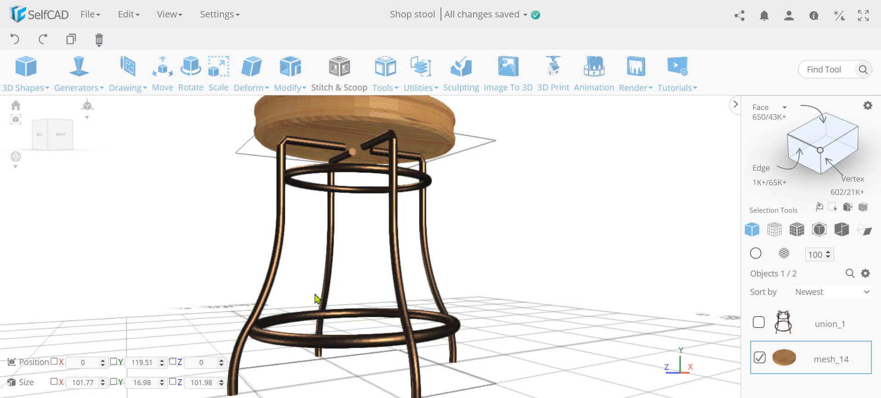
{"action": "right_click_drag", "start_coordinate": [290, 296], "coordinate": [312, 247]}
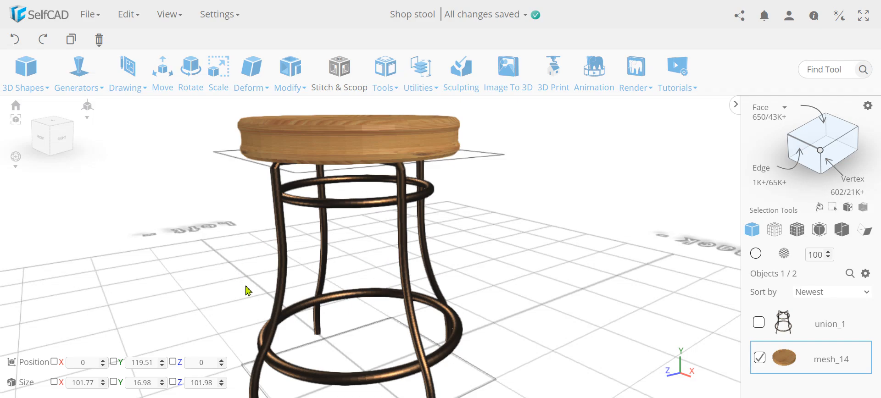
{"action": "right_click_drag", "start_coordinate": [202, 243], "coordinate": [397, 242]}
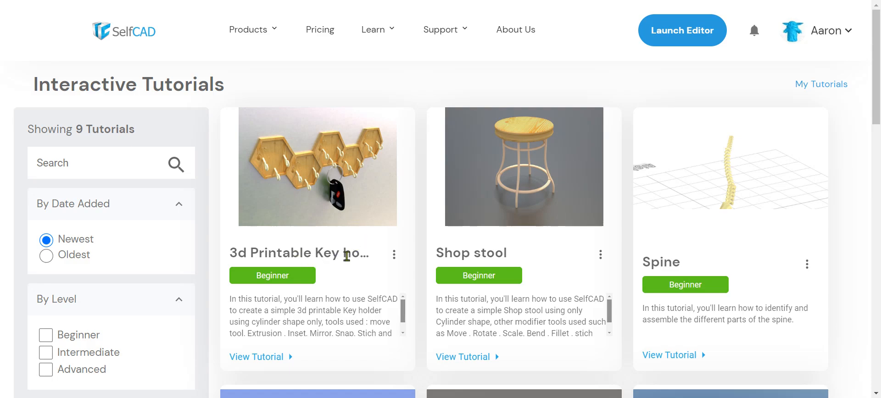
{"action": "left_click", "coordinate": [320, 163]}
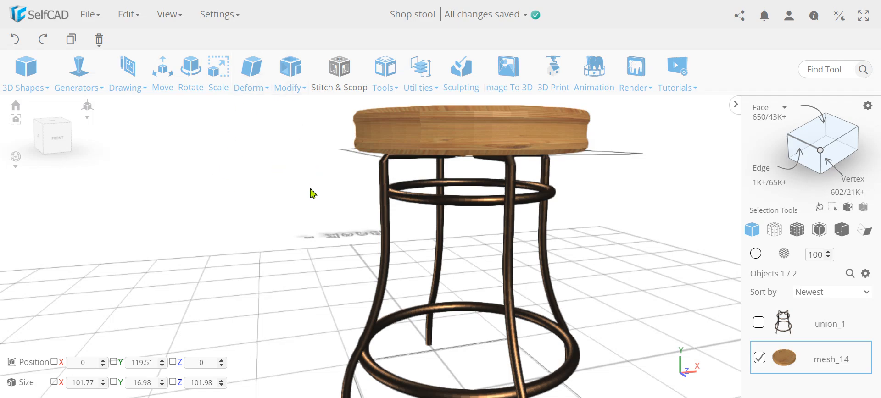
{"action": "scroll", "coordinate": [300, 224], "scroll_direction": "down", "scroll_amount": 1}
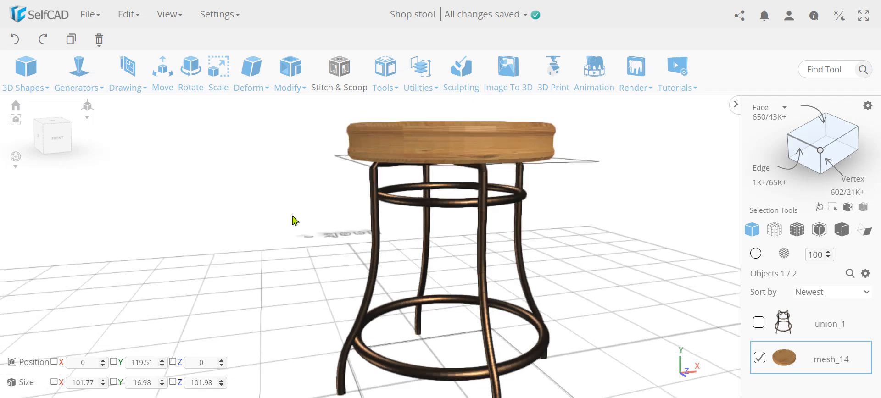